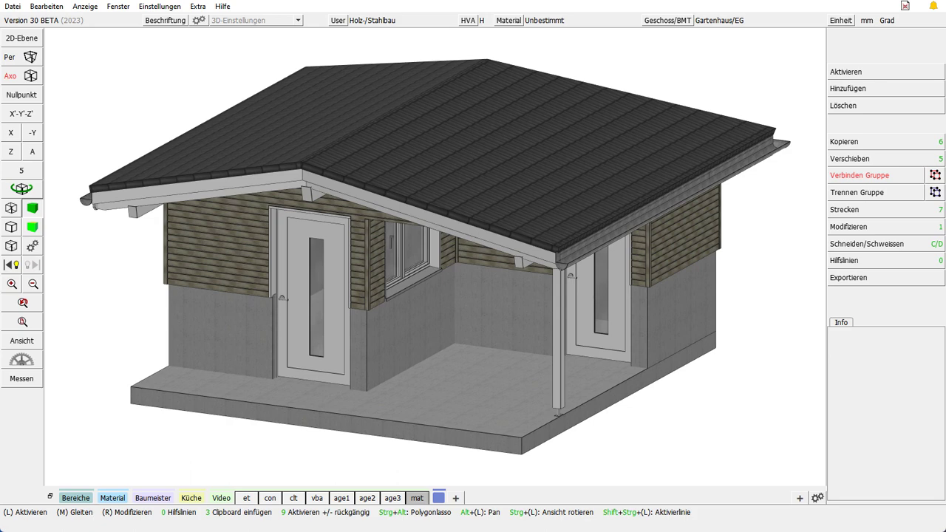
- Hide Schub-Modul 1, Schub-Modul 2, U-min and U-max from the displayed material properties
click(499, 21)
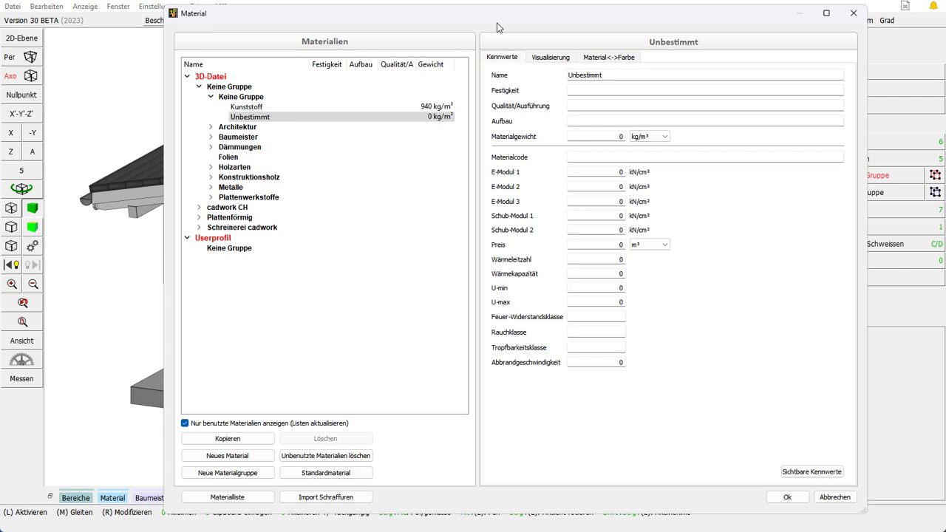
click(805, 473)
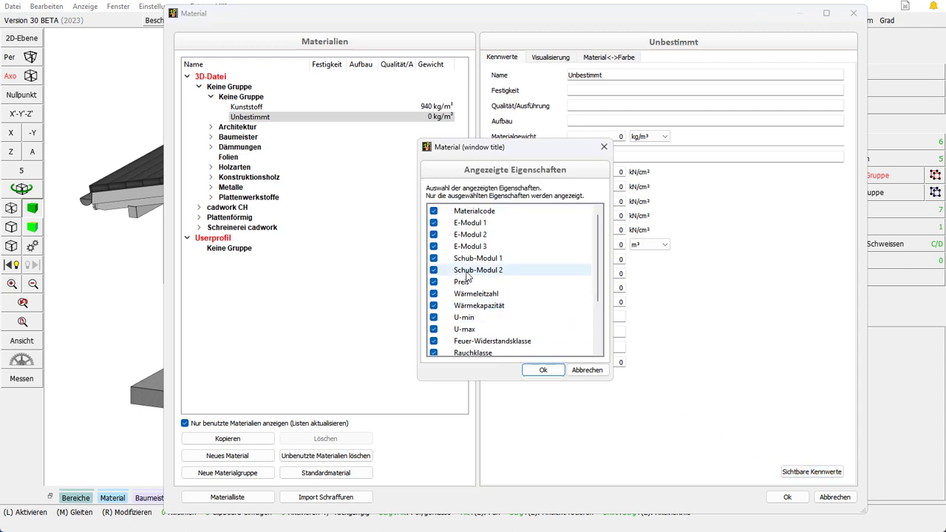
click(434, 258)
click(433, 270)
click(434, 317)
click(434, 329)
scroll(443, 325, down, 2)
scroll(444, 325, down, 1)
click(529, 373)
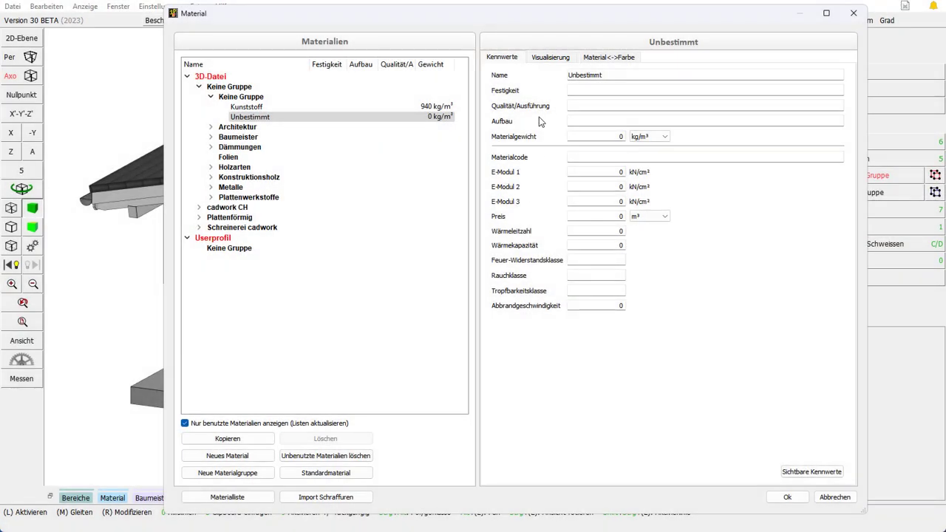
- Assign the wood panel texture FI-5-Schicht - Schilliger to the material Unbestimmt and preview it as a plate
click(544, 59)
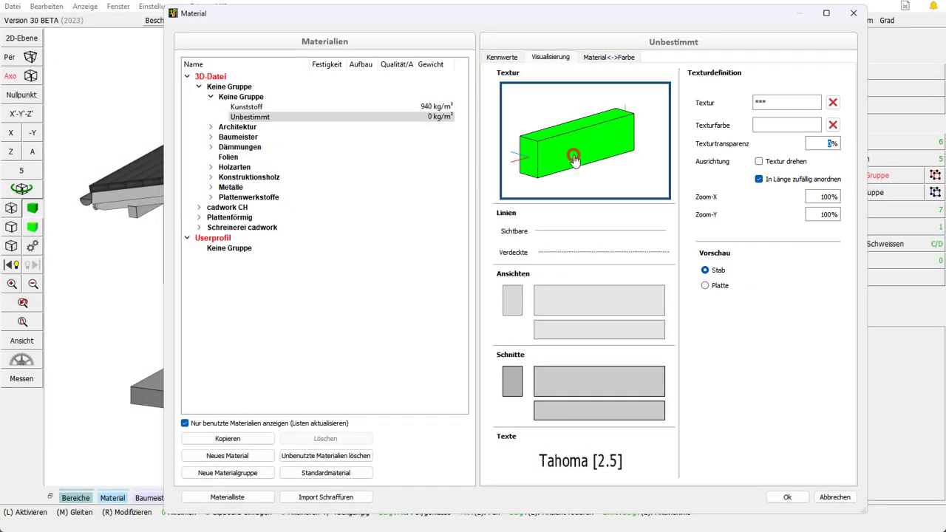
click(790, 111)
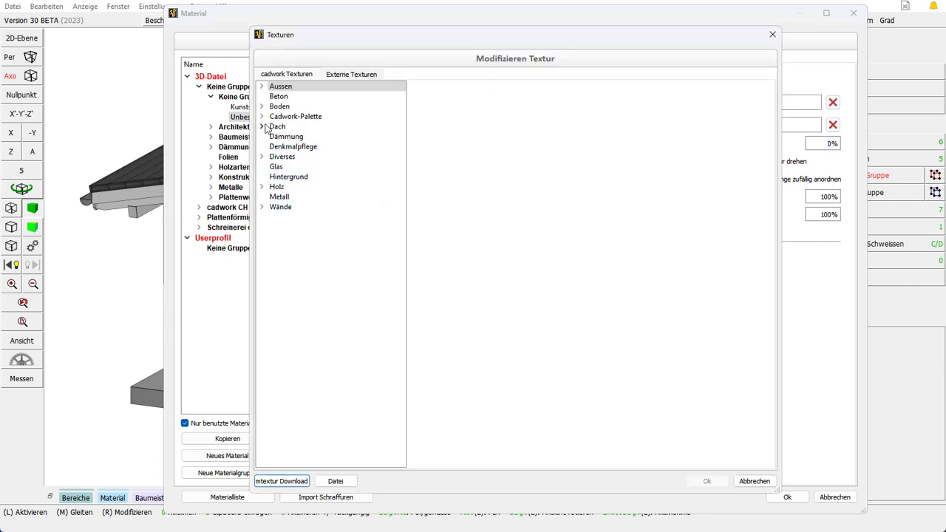
click(278, 186)
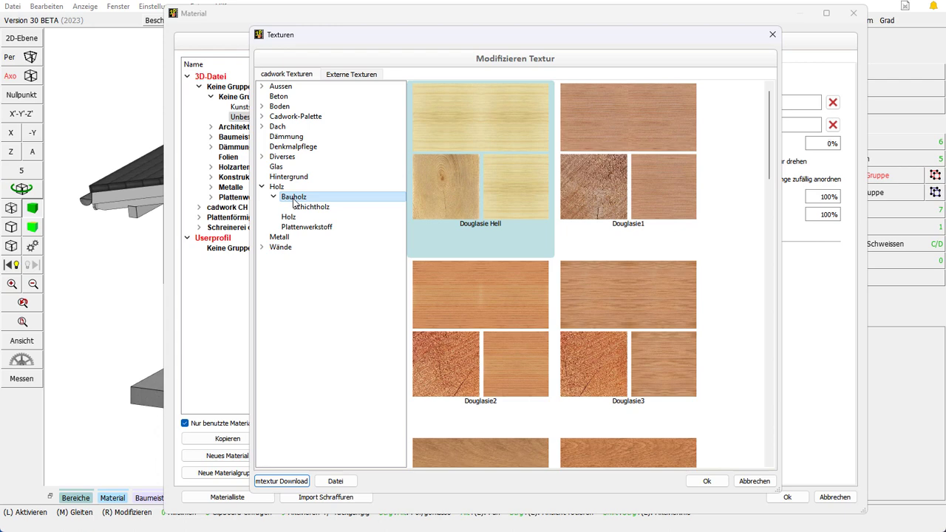
click(304, 231)
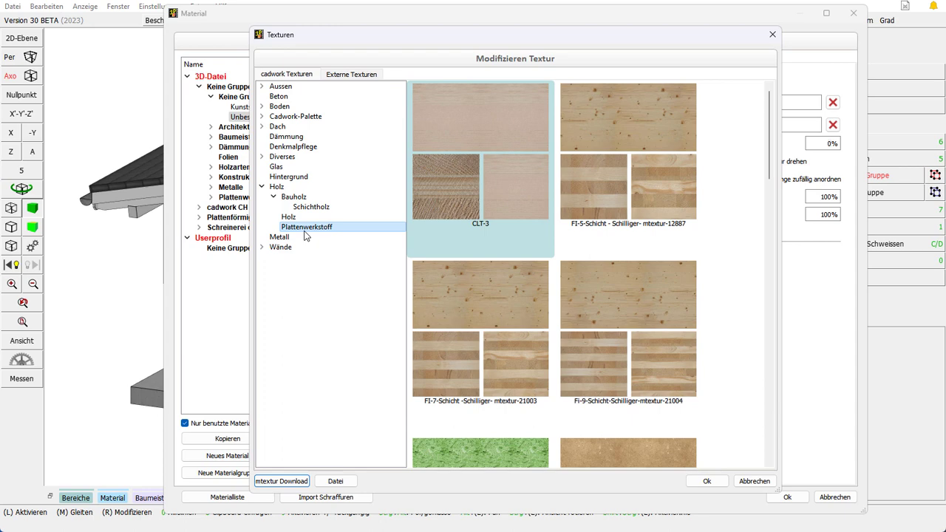
double_click(615, 179)
click(482, 264)
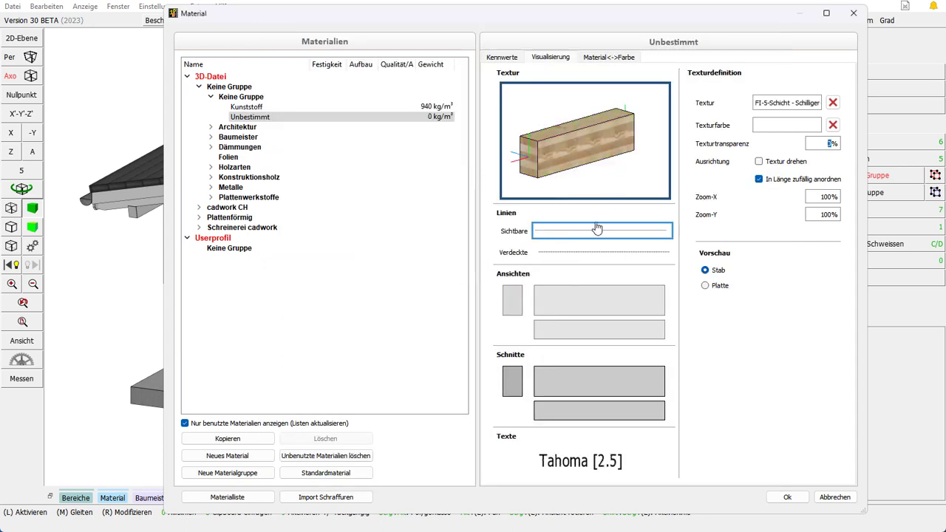
click(706, 286)
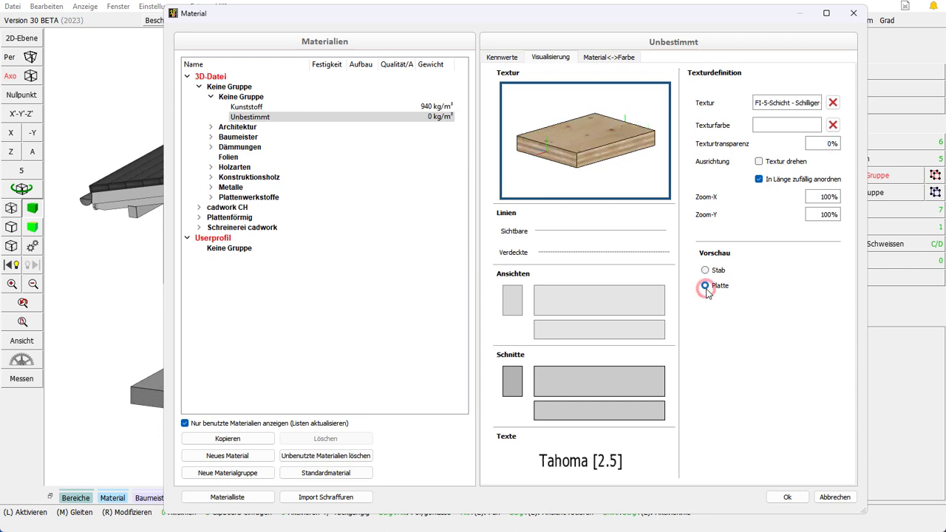
- Set the texture colour to light grey and the texture transparency to 50%
click(776, 131)
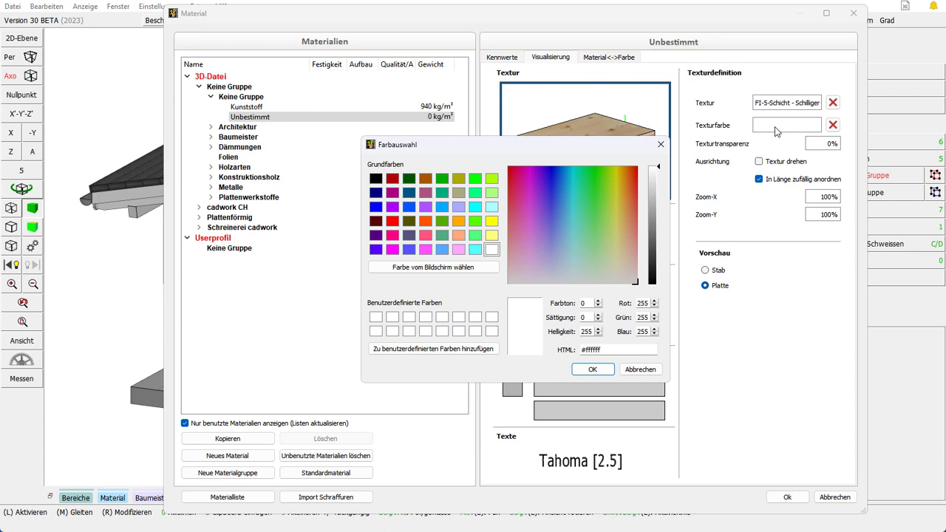
click(653, 176)
click(593, 370)
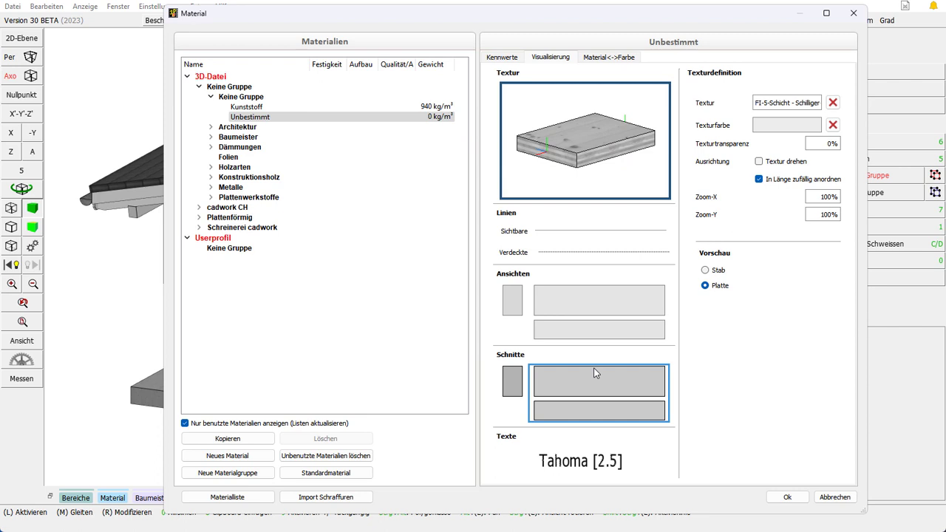
click(823, 147)
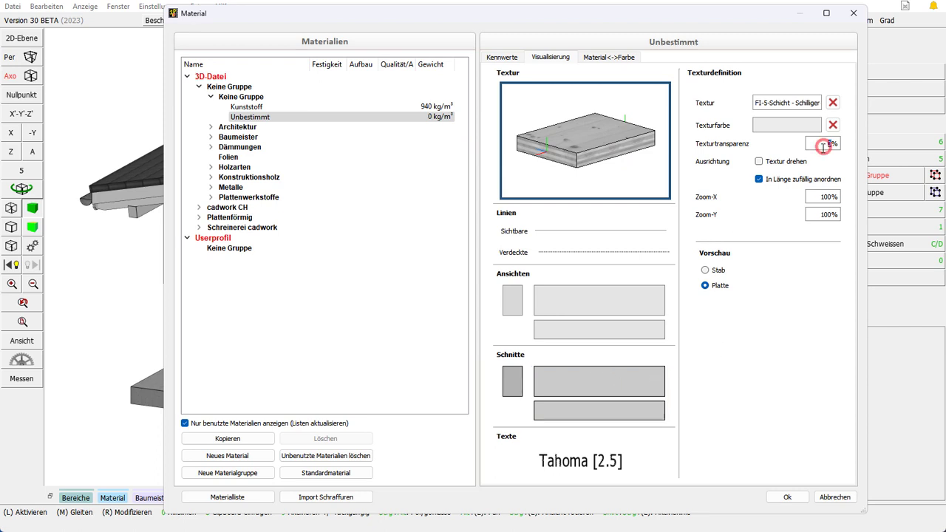
text(5)
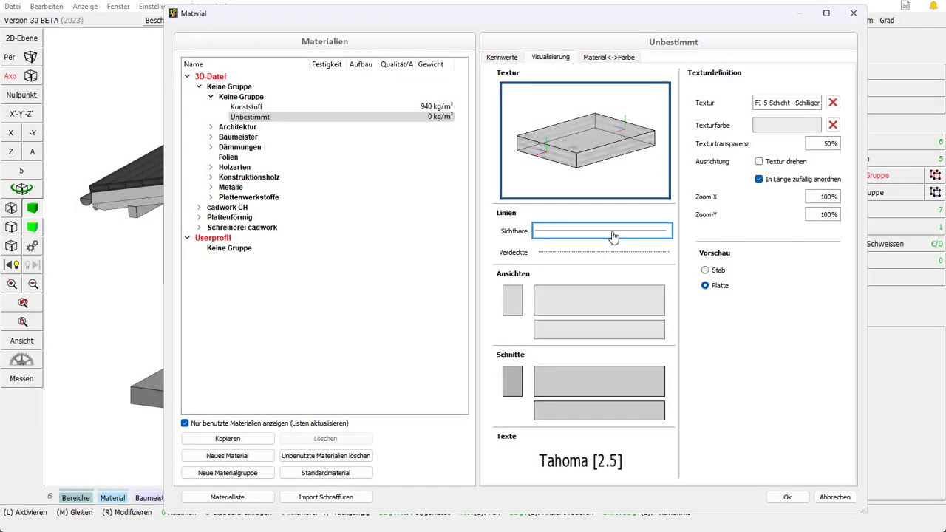
- Examine the colour choices for the visible lines: component colour, user-defined palette, RGB selection and RAL colours
click(613, 235)
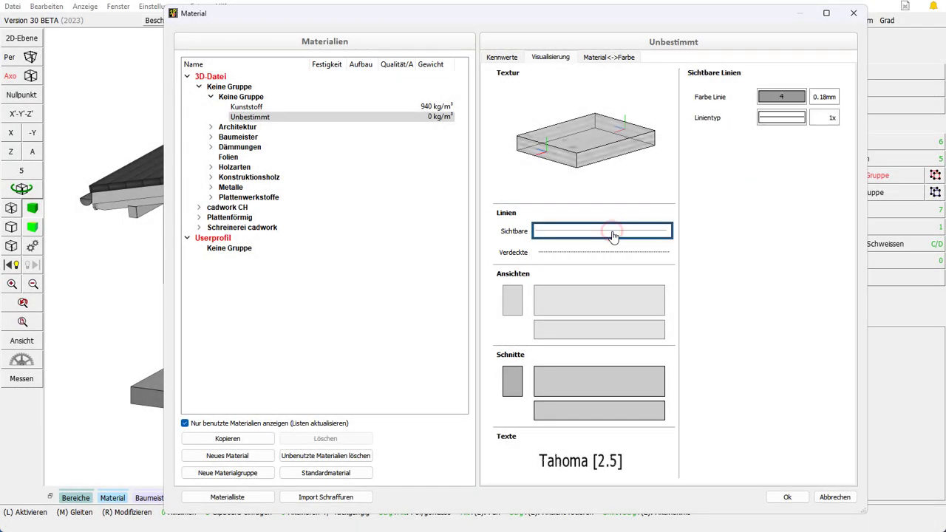
click(787, 100)
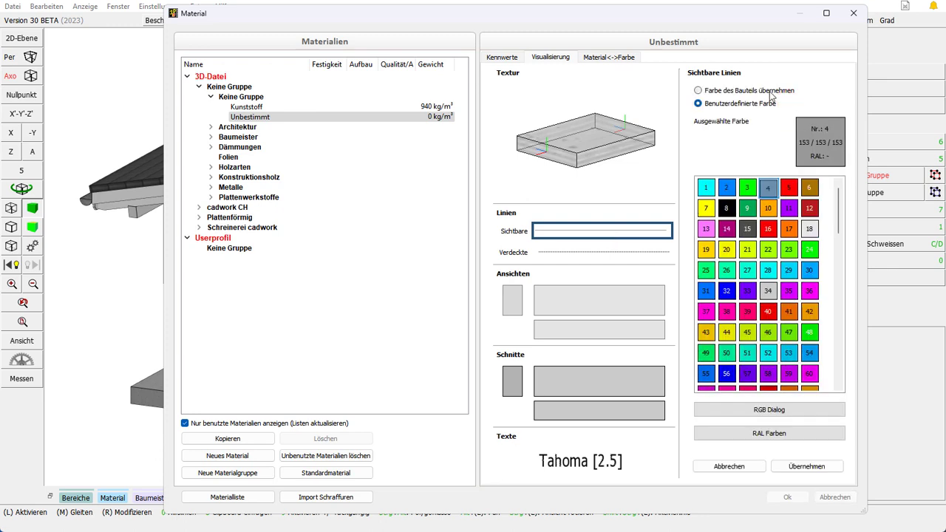
click(770, 91)
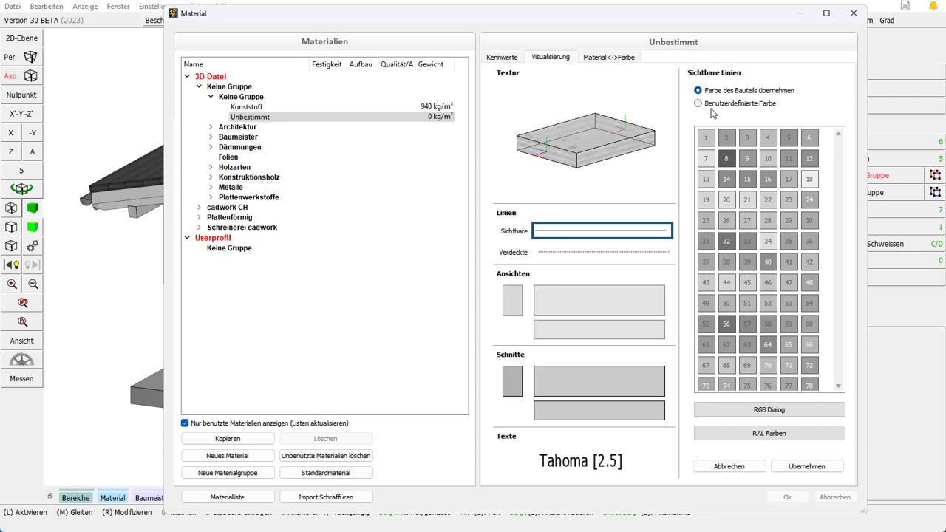
click(747, 109)
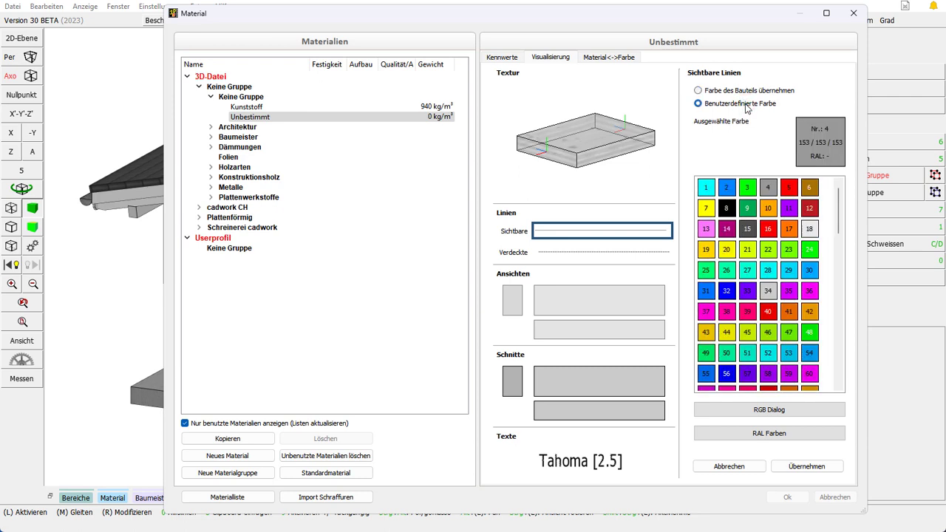
drag(840, 213, 835, 370)
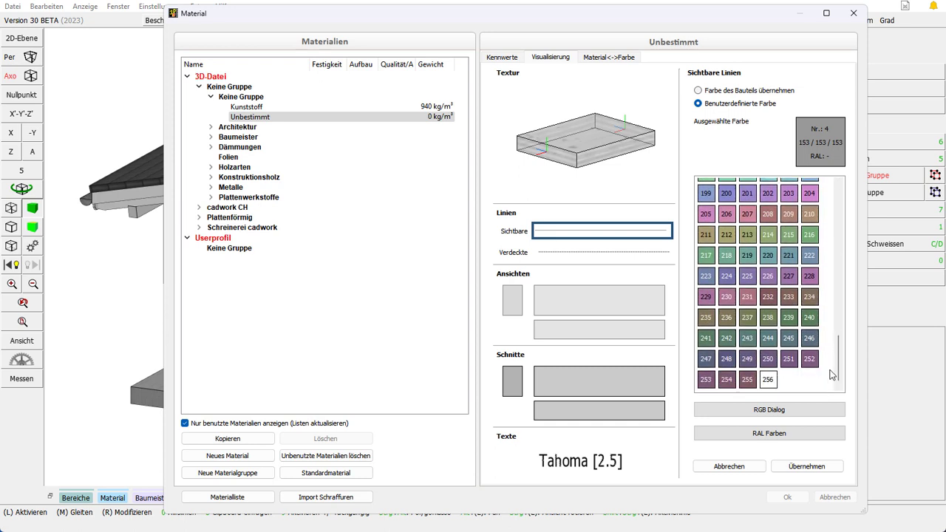
click(810, 411)
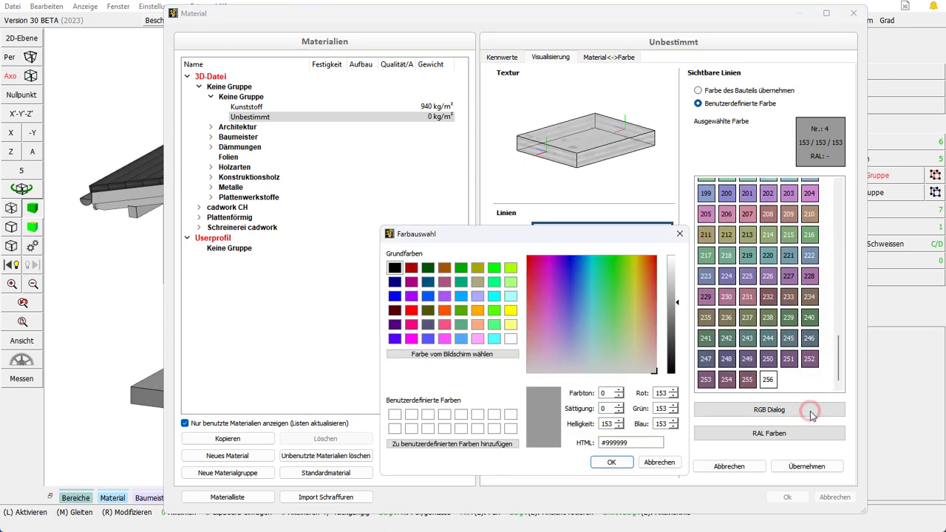
click(680, 234)
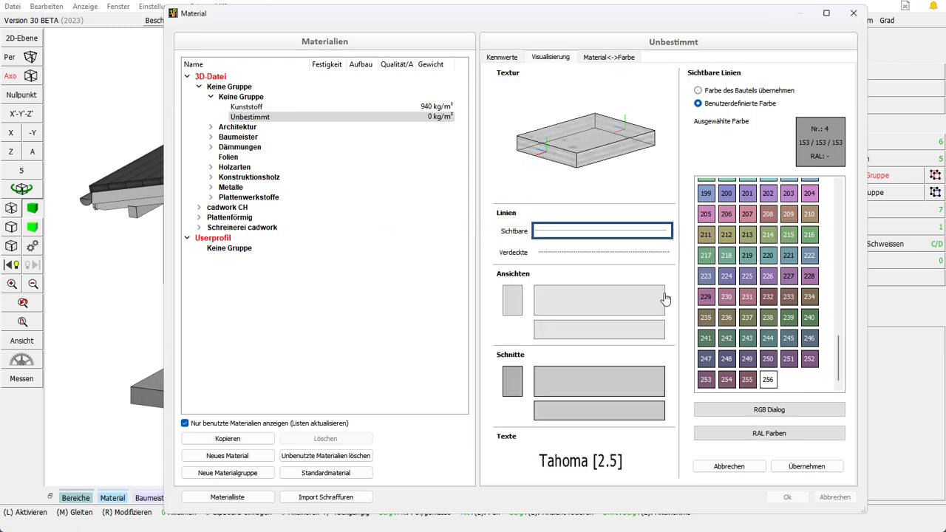
click(746, 439)
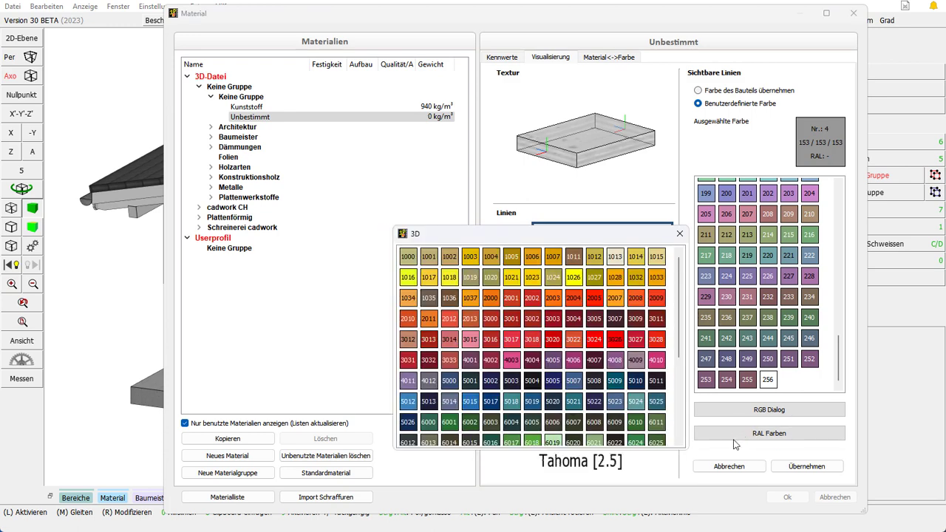
scroll(643, 347, down, 5)
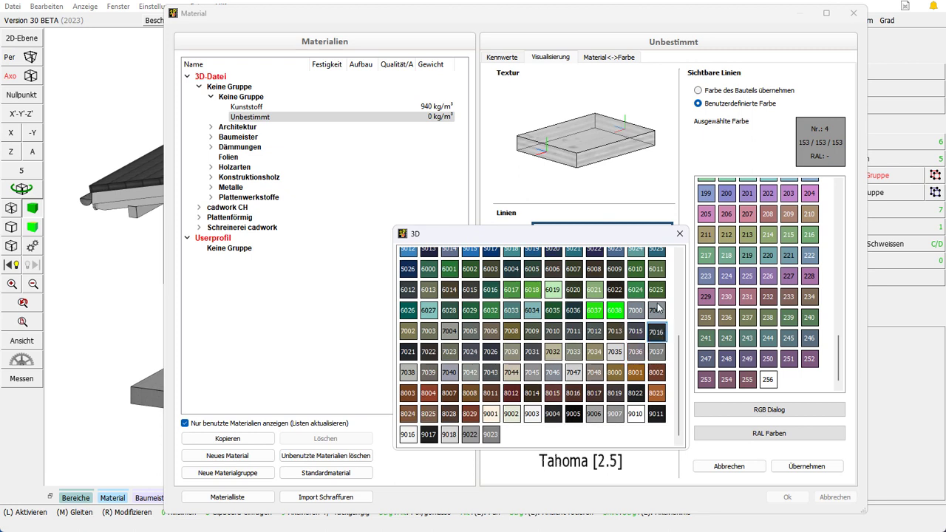
click(680, 234)
scroll(798, 230, up, 10)
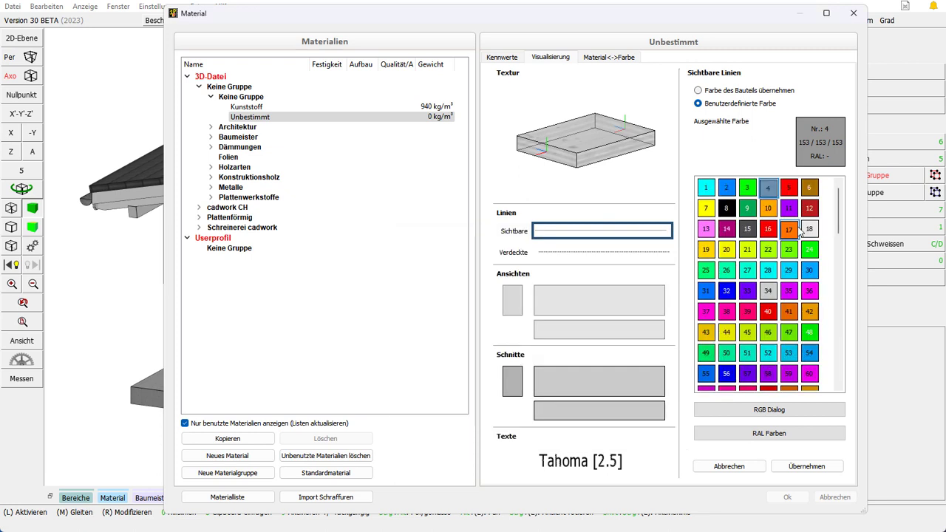
- Set the visible lines to colour 17 with a line width of 0.18 mm
click(791, 230)
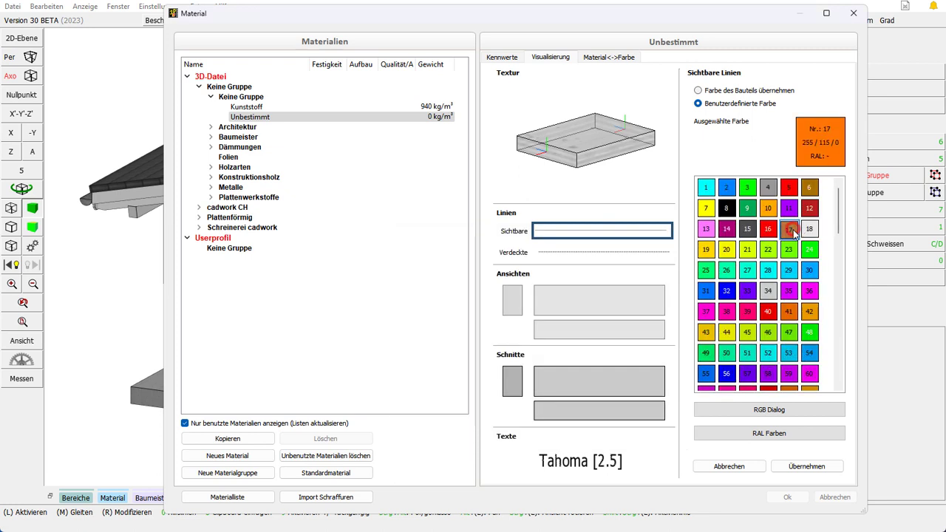
click(807, 466)
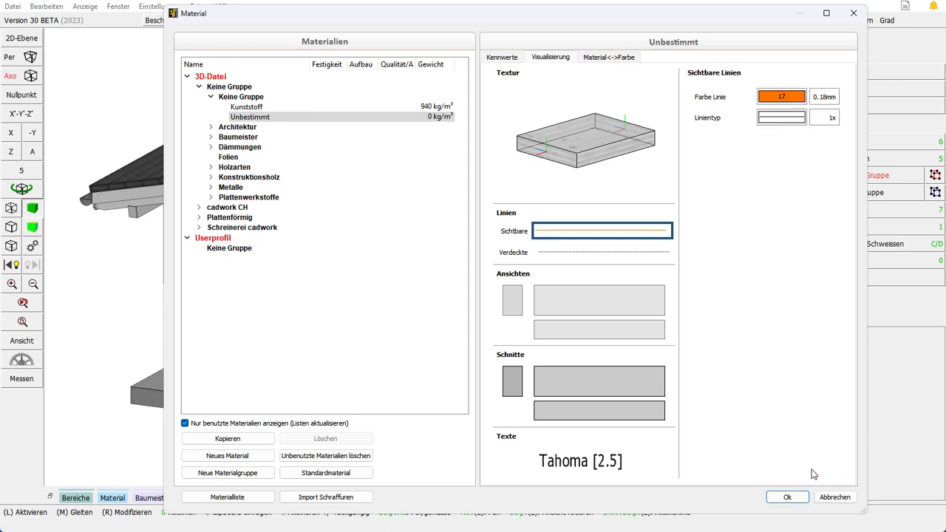
click(824, 96)
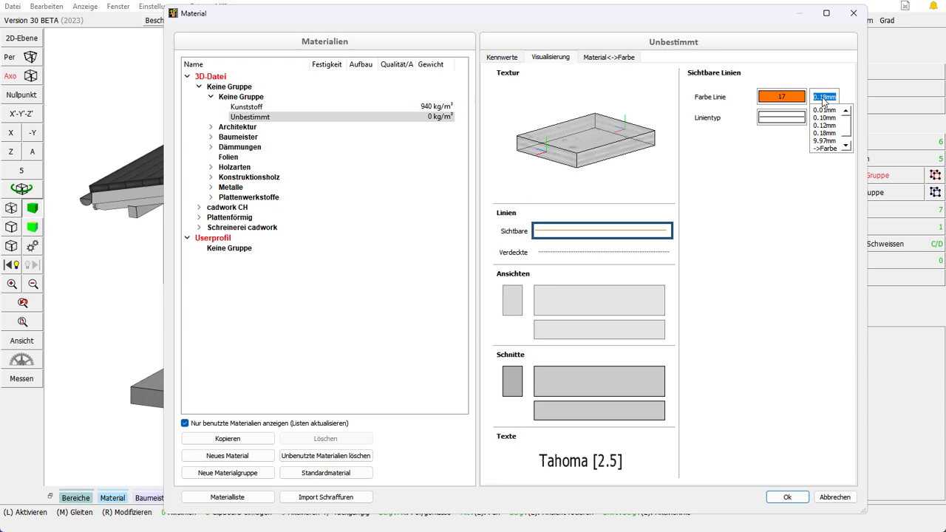
click(825, 133)
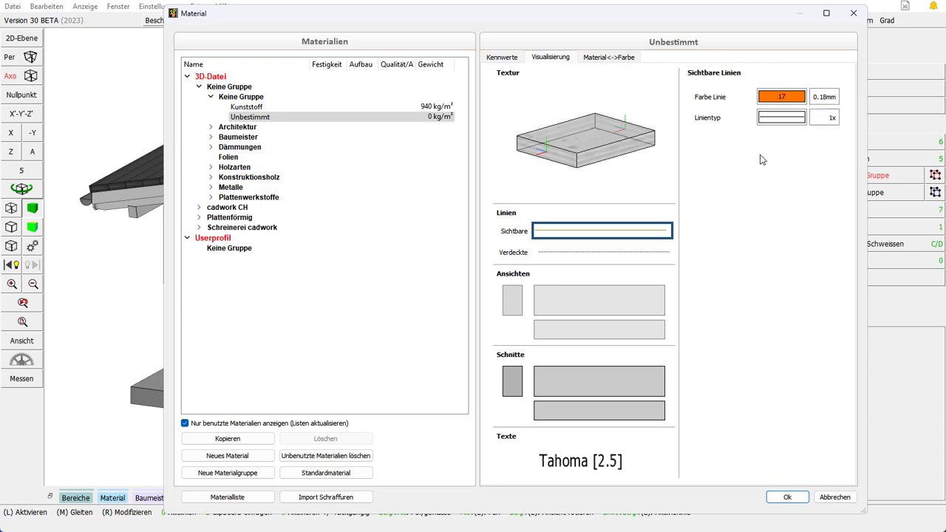
- Examine the line types and line type scale for the visible lines, and the settings for the hidden lines
click(782, 117)
scroll(786, 159, down, 2)
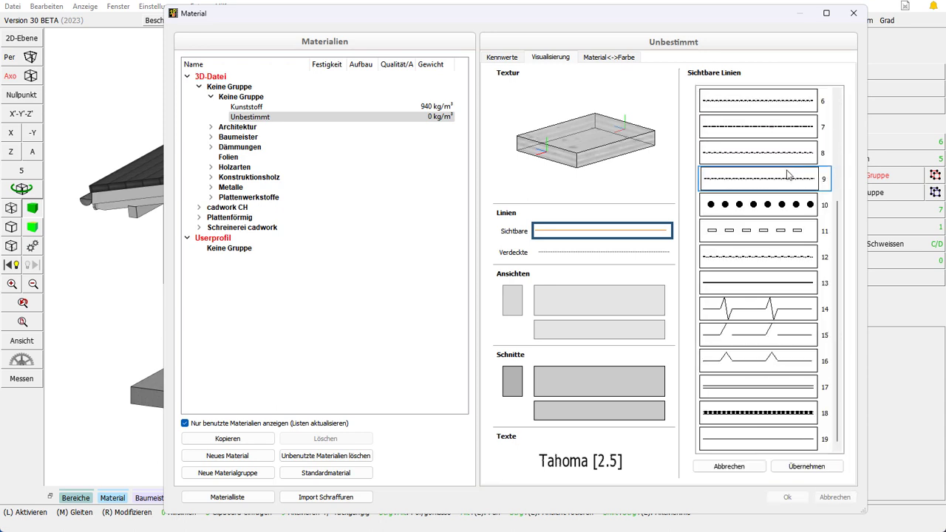
scroll(789, 175, up, 2)
click(788, 175)
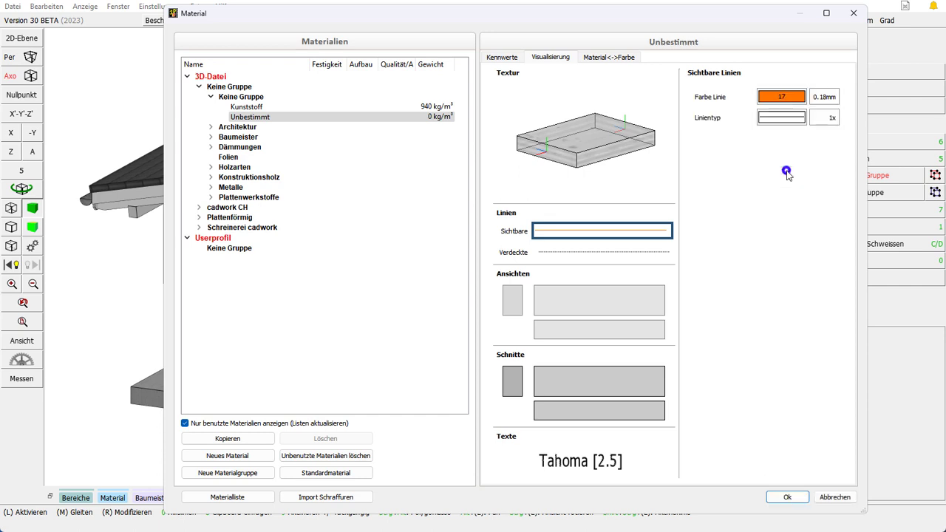
click(822, 117)
click(811, 159)
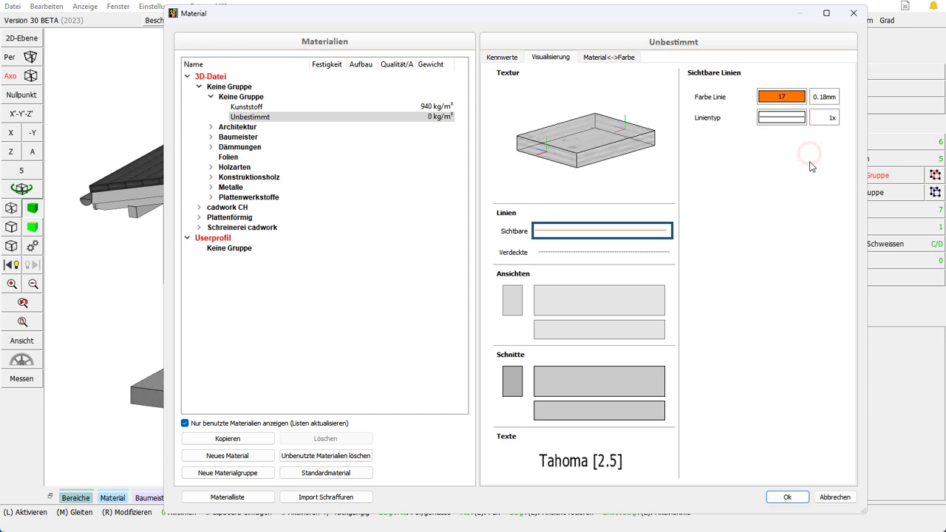
click(654, 255)
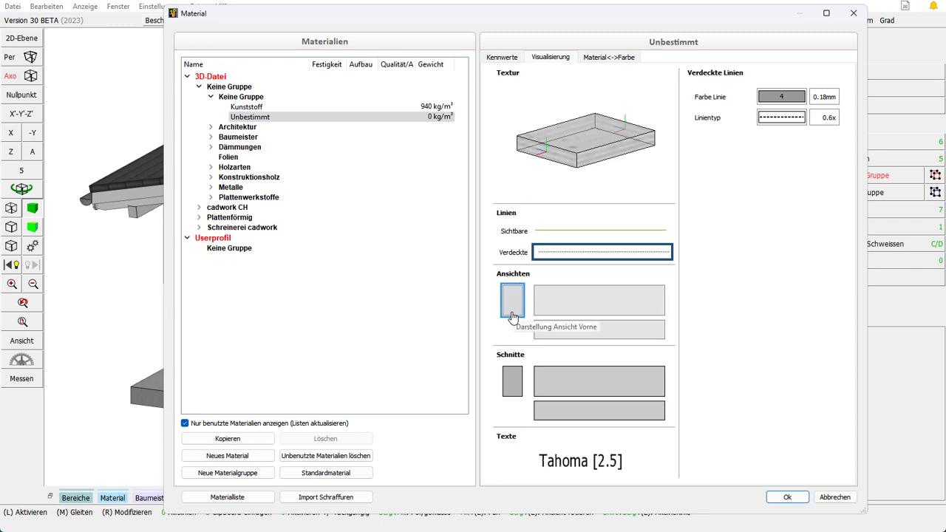
- Set the hatch type of the side views to horizontal line pattern 10
click(573, 306)
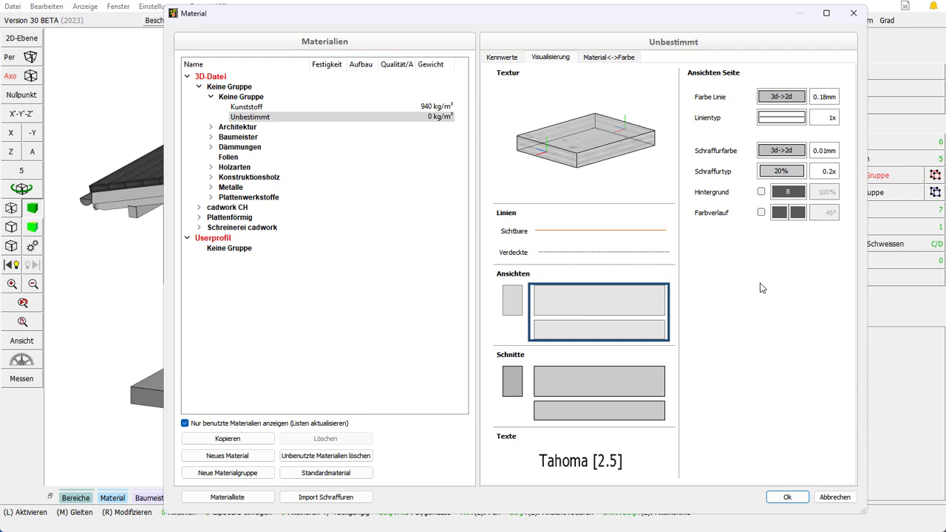
click(781, 173)
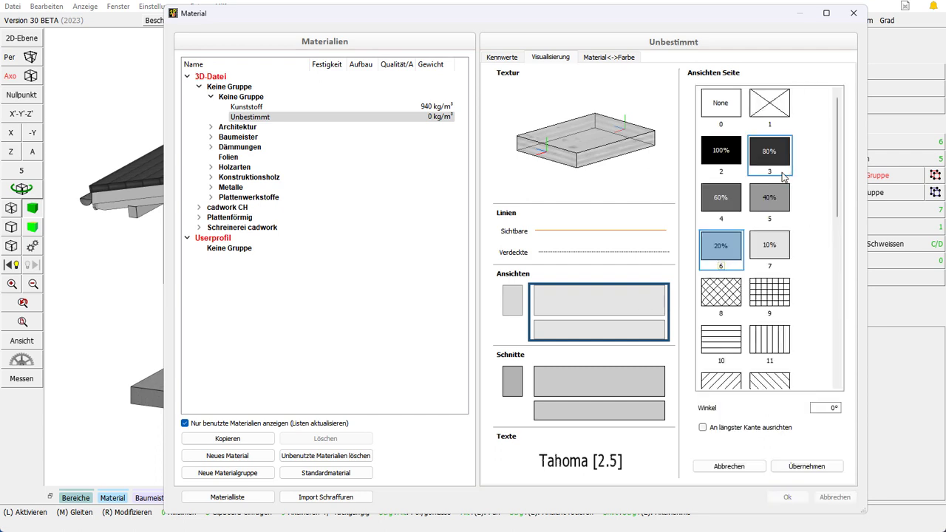
click(721, 339)
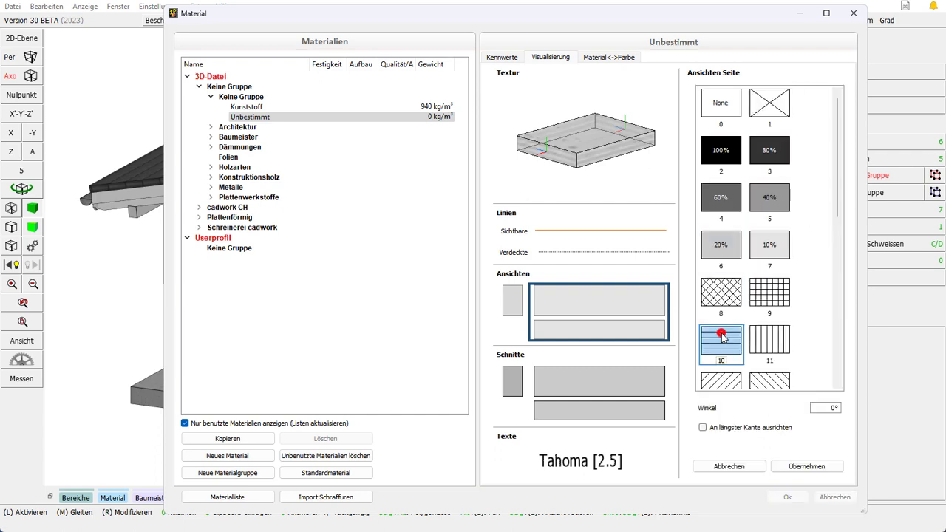
- Enable the background fill for the side views and set its colour to 142
click(761, 192)
click(782, 191)
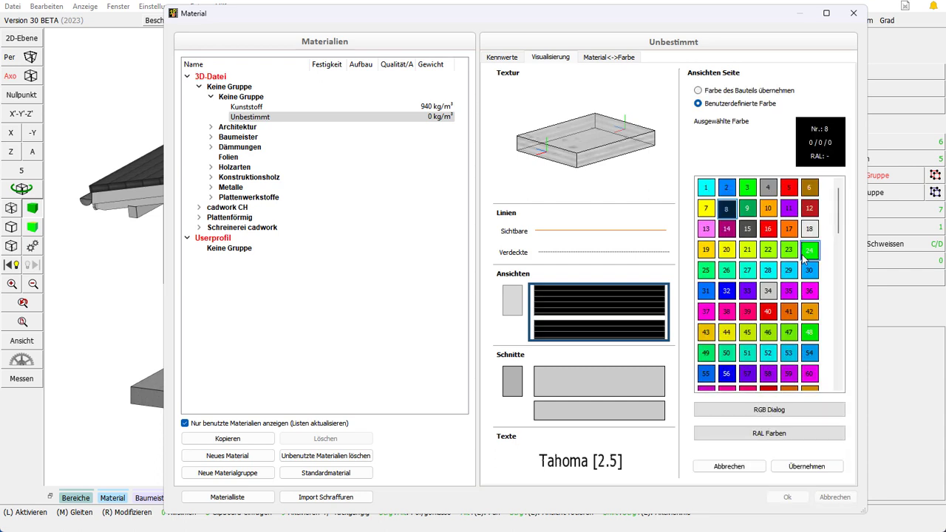
scroll(808, 291, down, 6)
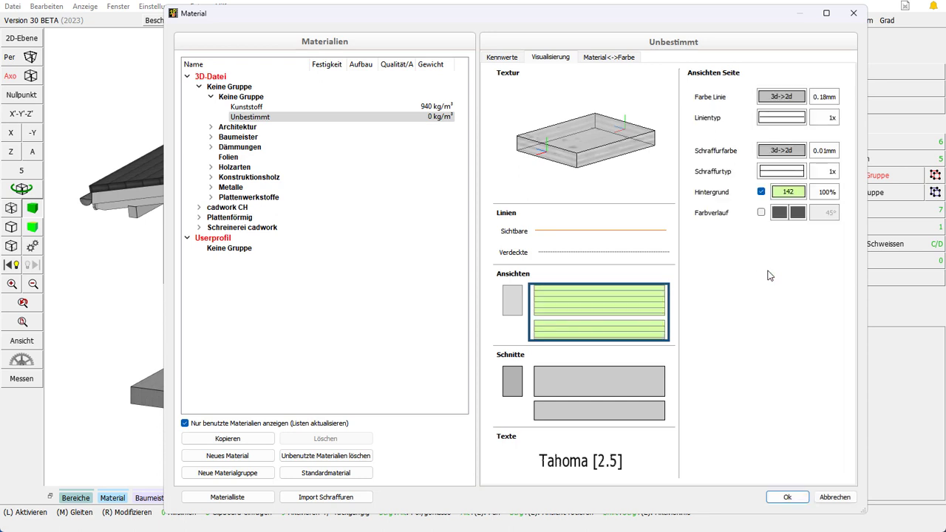
click(767, 270)
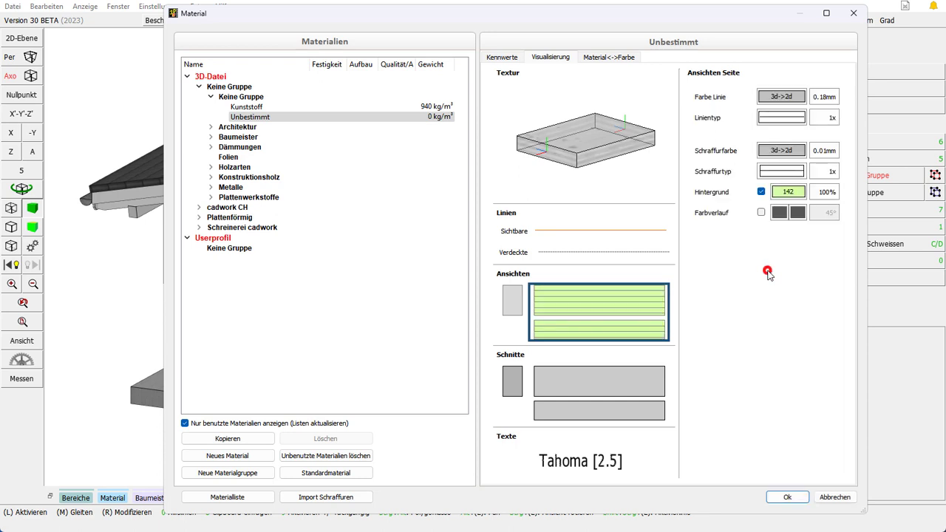
- Enable the colour gradient for the side views, running from colour 45 to colour 48
click(760, 214)
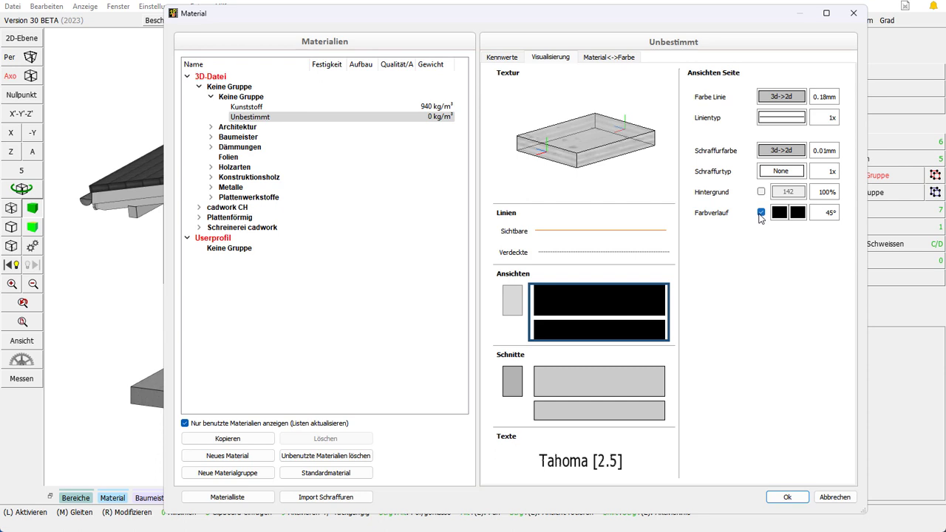
click(780, 213)
click(748, 335)
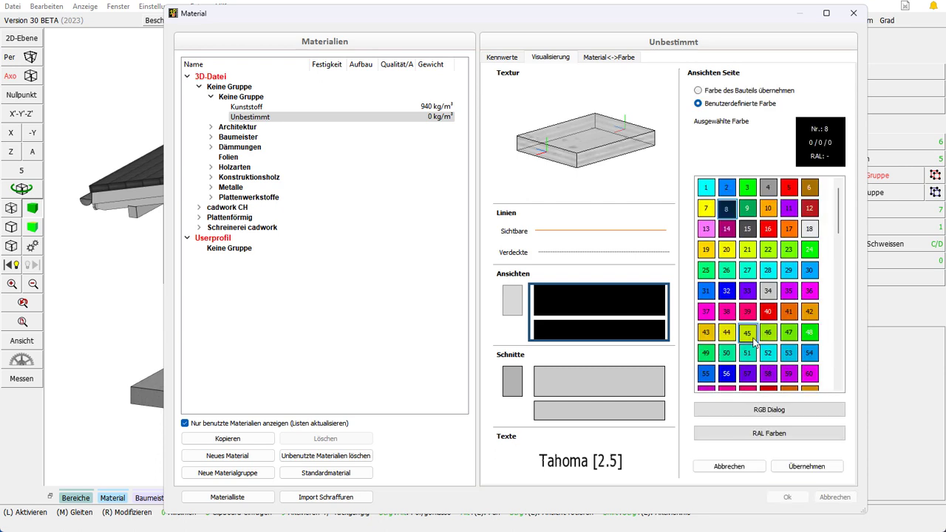
click(797, 212)
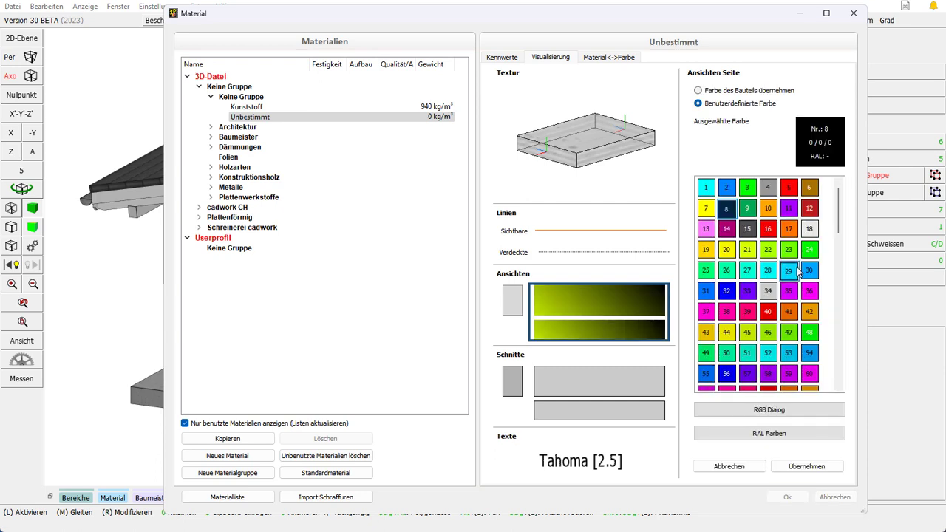
click(811, 333)
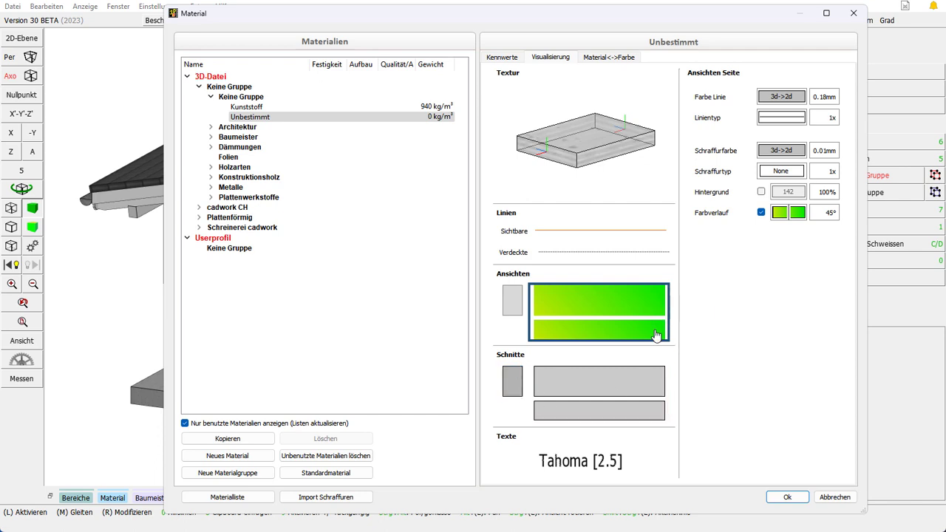
- Examine the line and hatch settings for the front and side sections
click(516, 382)
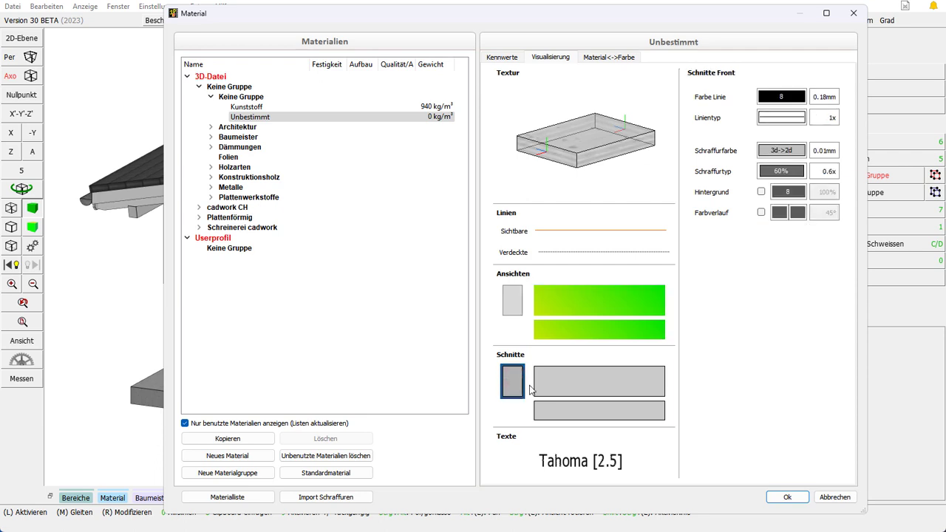
click(618, 393)
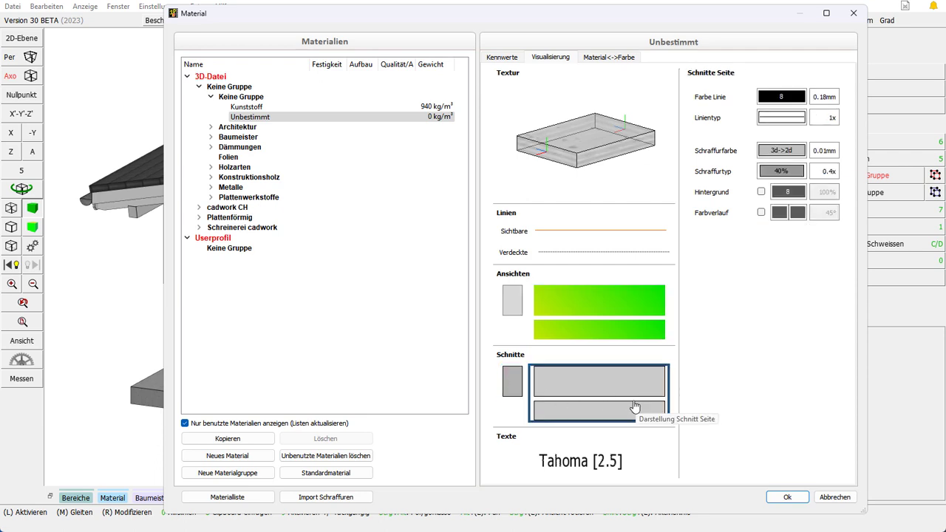
- Set the material's text to Tahoma at 3 mm with a width-to-height ratio of 1
click(592, 466)
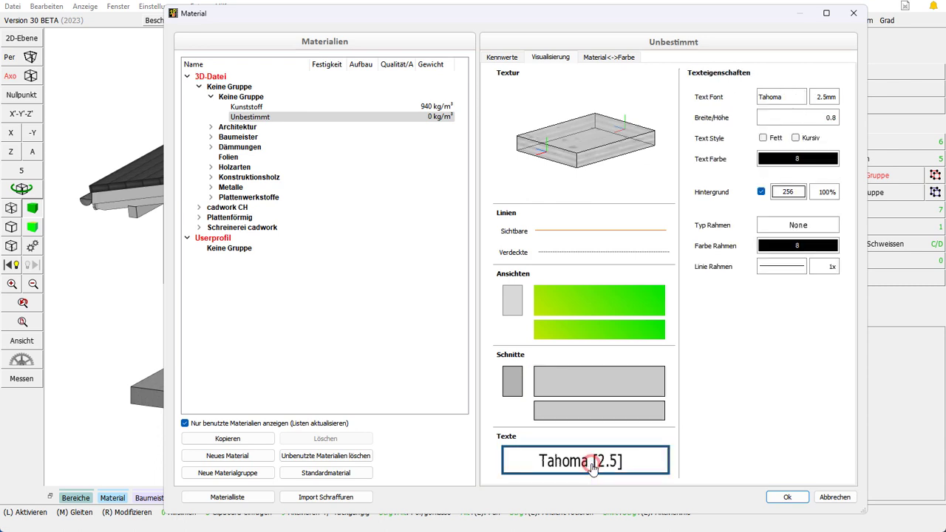
click(785, 104)
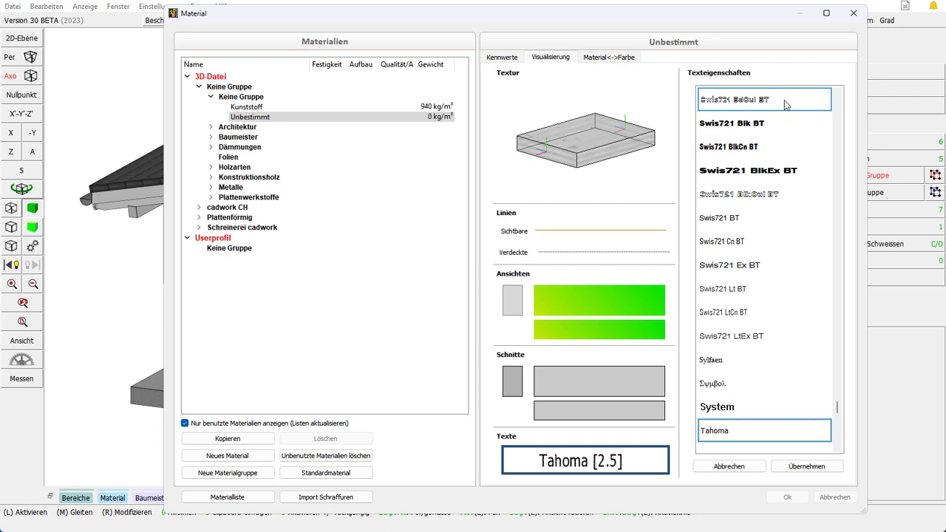
double_click(734, 433)
click(822, 97)
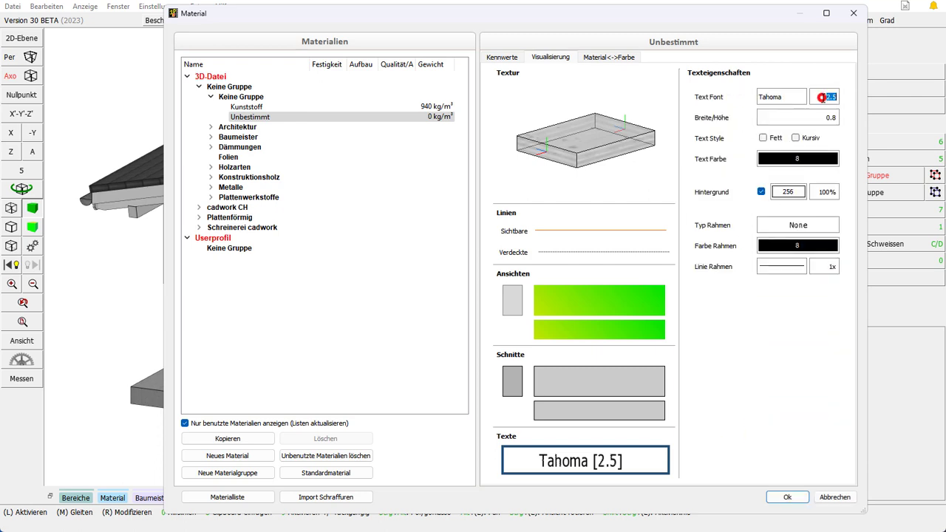
text(3)
key(Return)
click(826, 116)
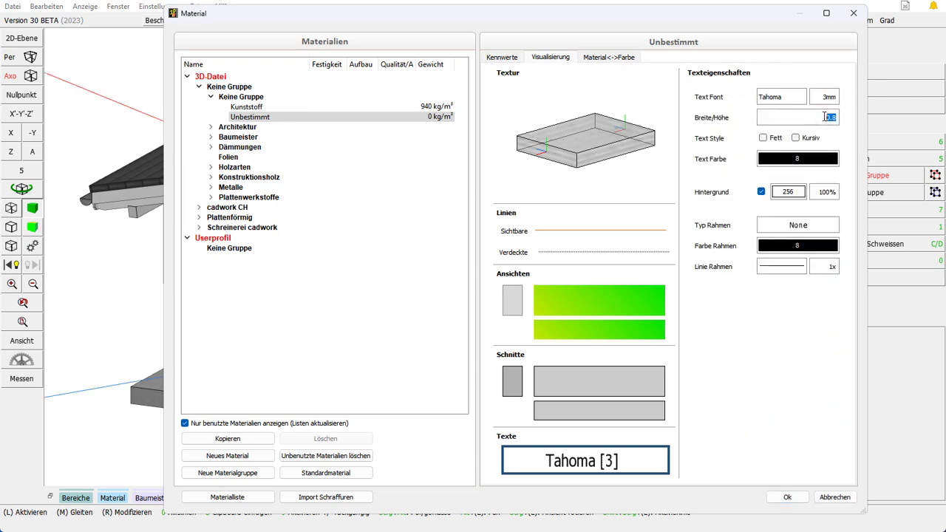
text(1)
key(Return)
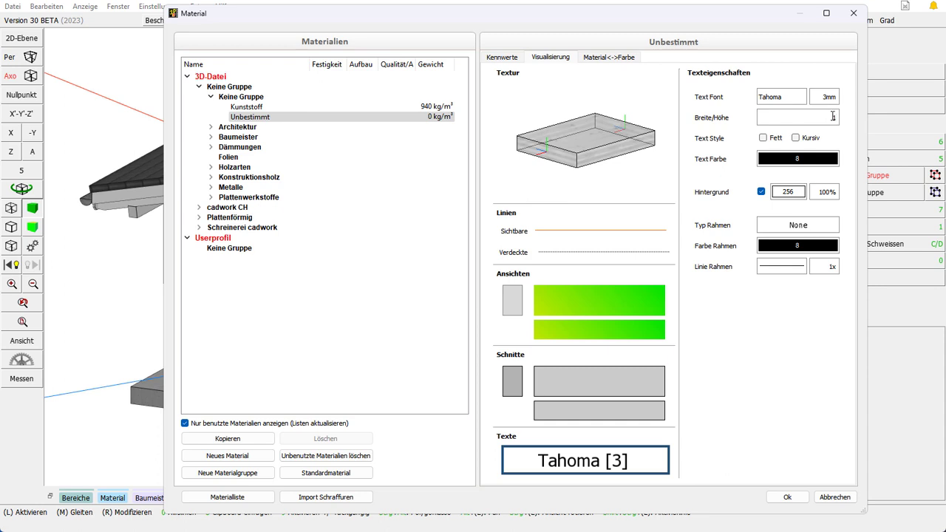
- Make the material text bold and italic in colour 10, and check the available background colours
click(763, 138)
click(797, 138)
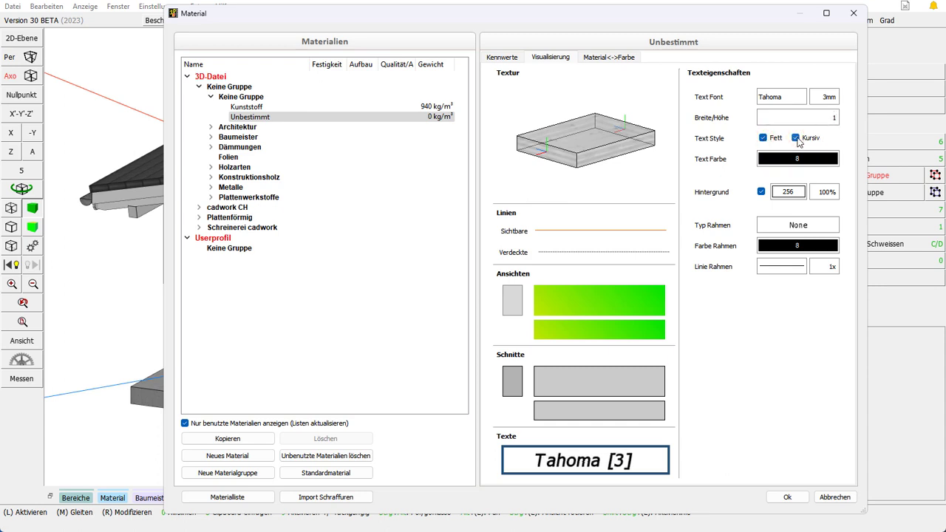
click(781, 160)
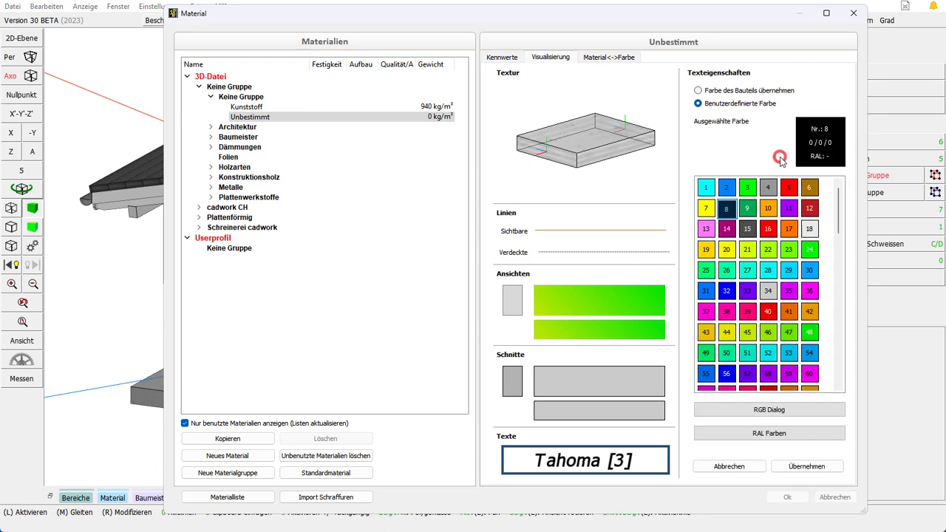
click(768, 211)
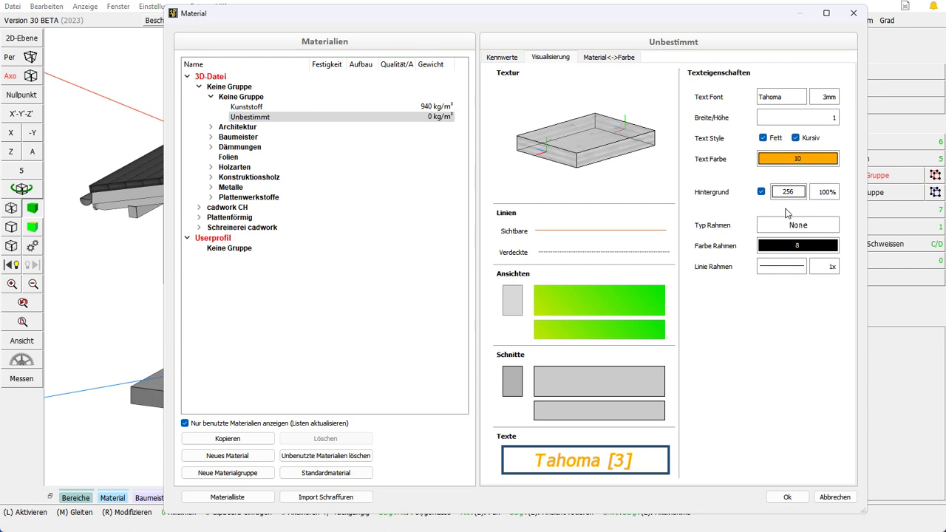
click(789, 192)
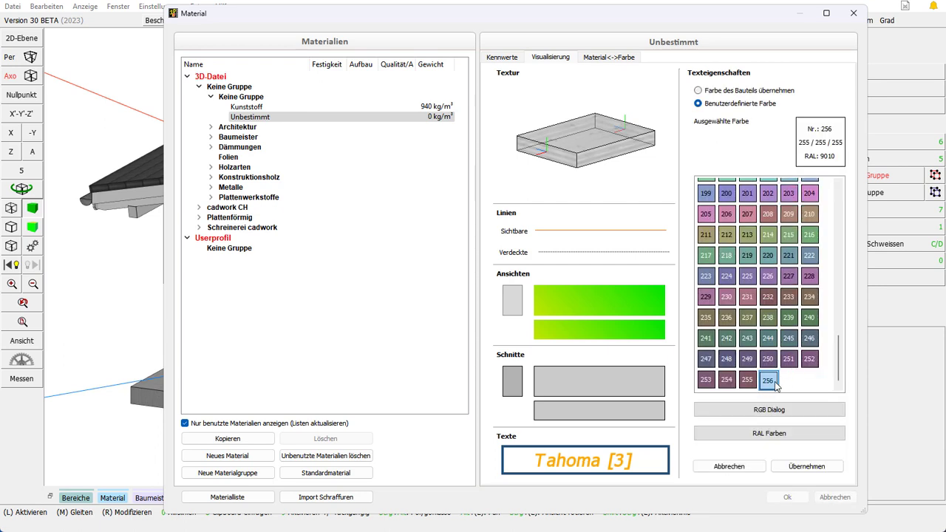
click(758, 464)
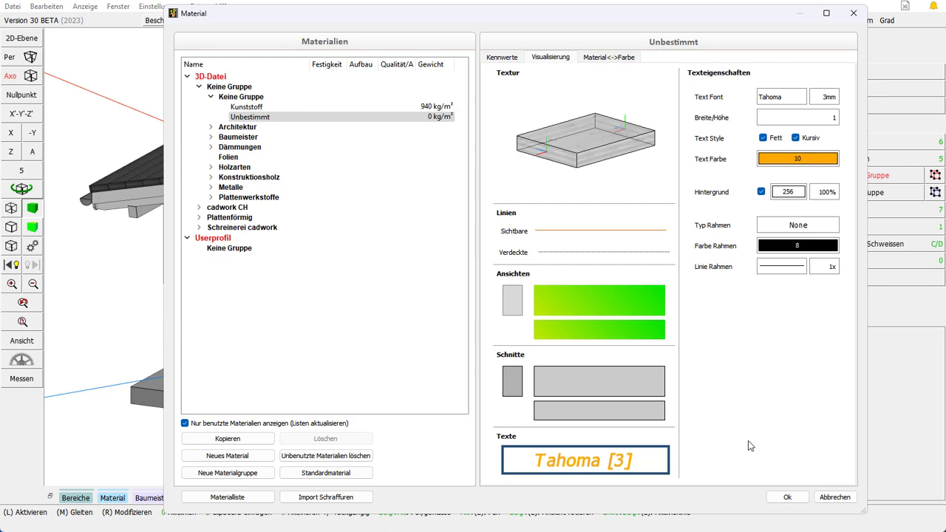
- Give the text a Rounded Box frame in colour 10 and look through the line types for the frame
click(806, 223)
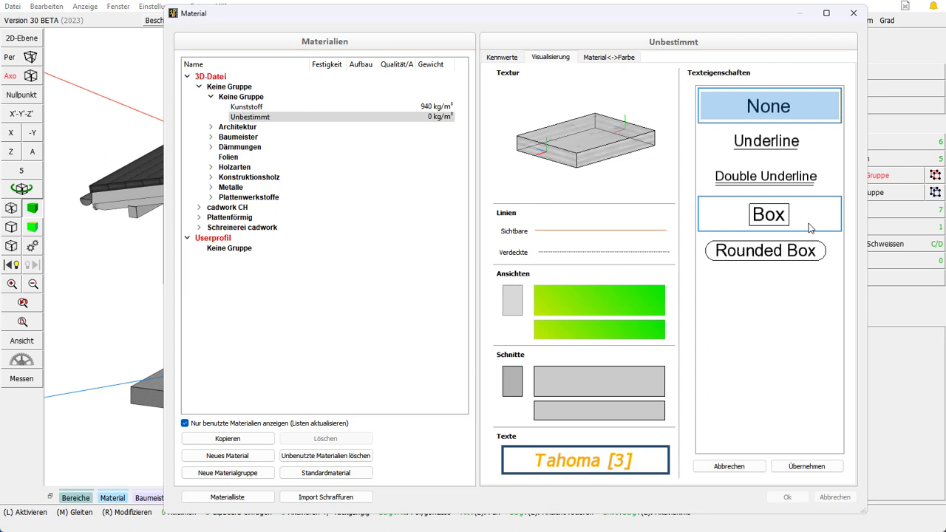
click(766, 252)
click(768, 247)
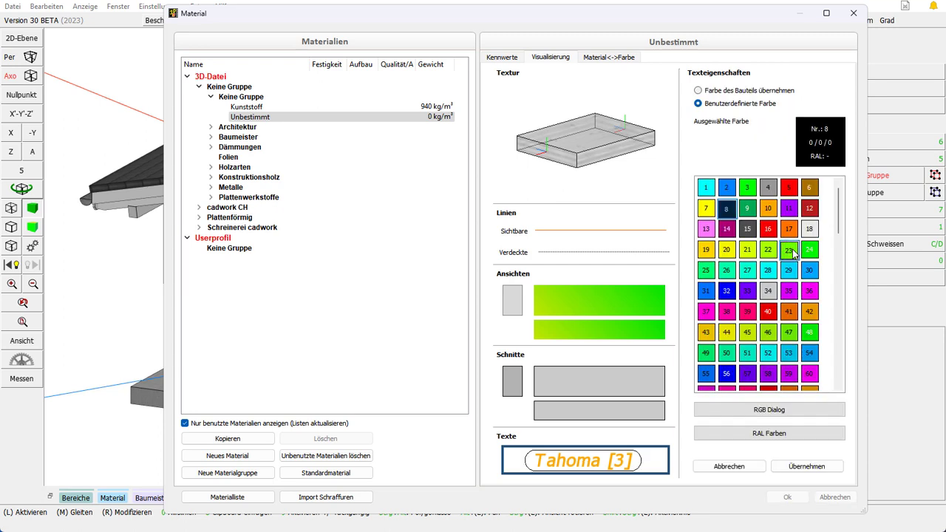
double_click(768, 208)
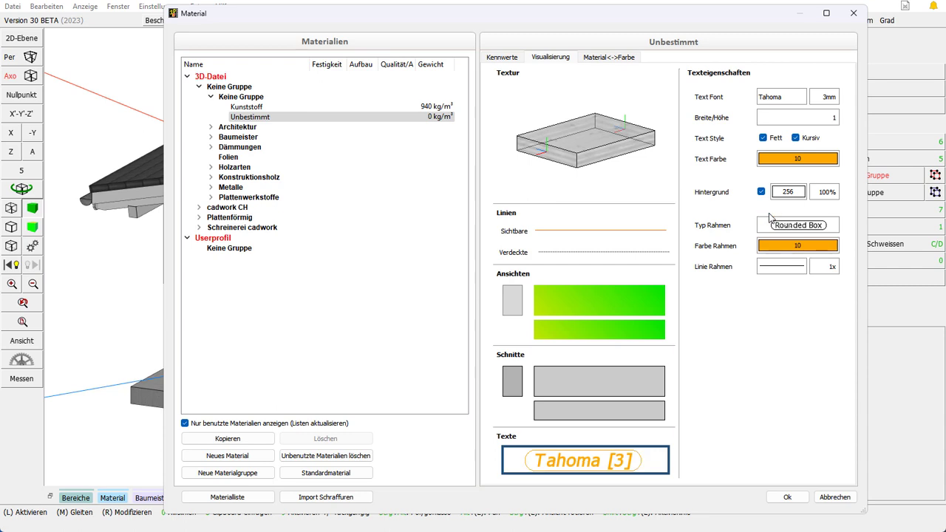
click(797, 272)
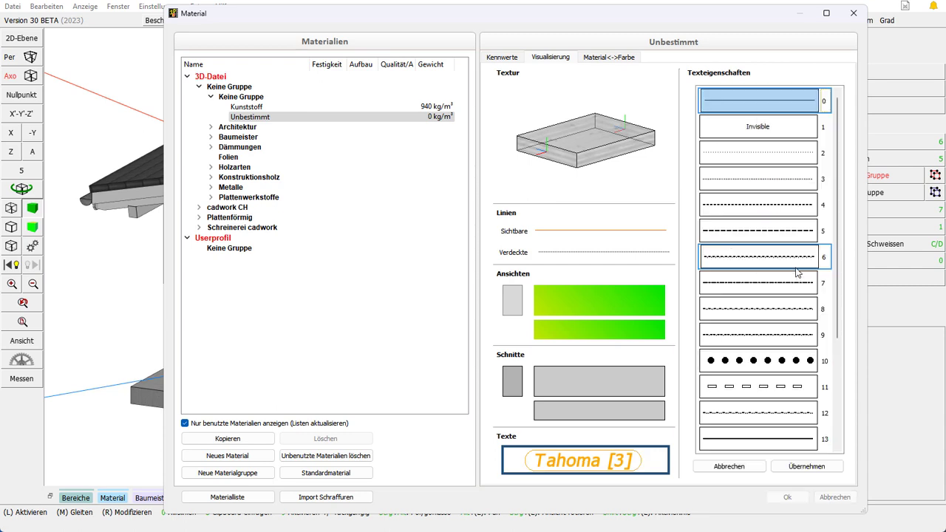
click(757, 470)
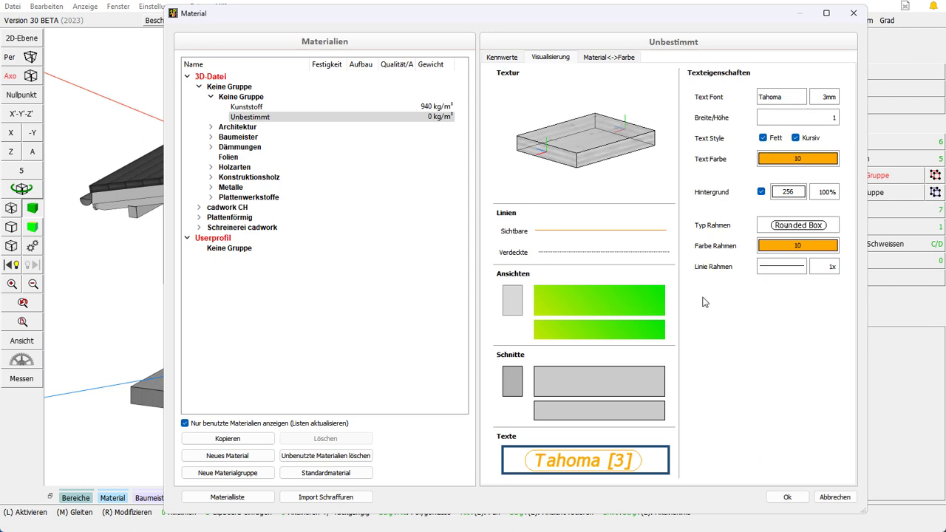
- Select the materials Duo I, Duo N, GL 24h I and GL 24h N weiss lasiert together in the Konstruktionsholz group
click(212, 178)
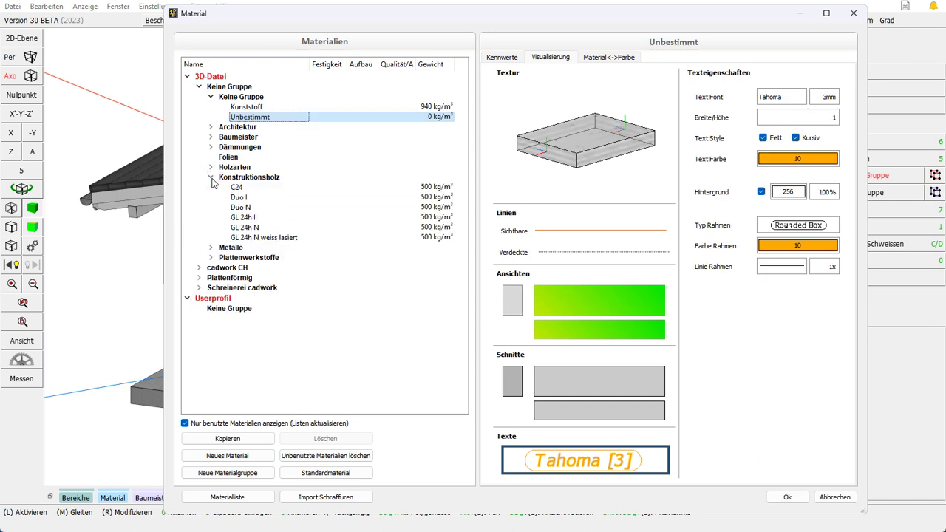
click(226, 199)
shift+click(254, 218)
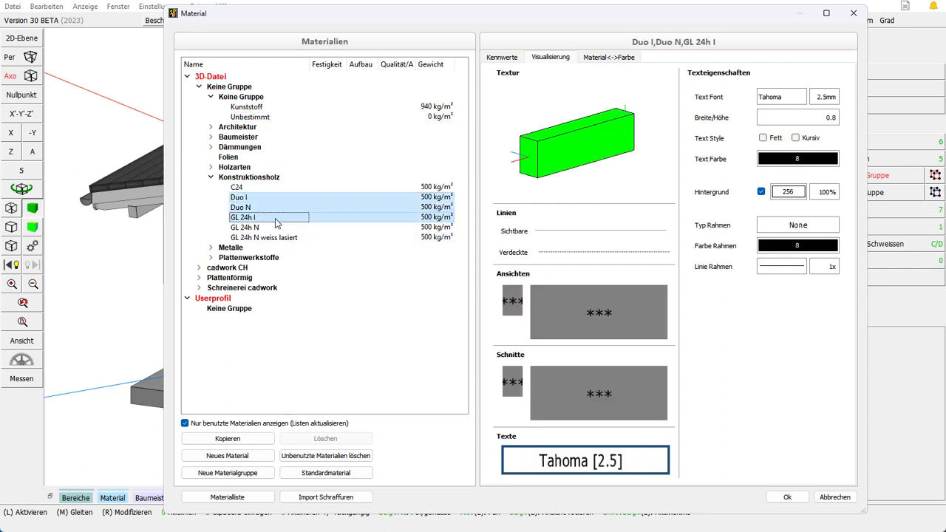
ctrl+click(292, 238)
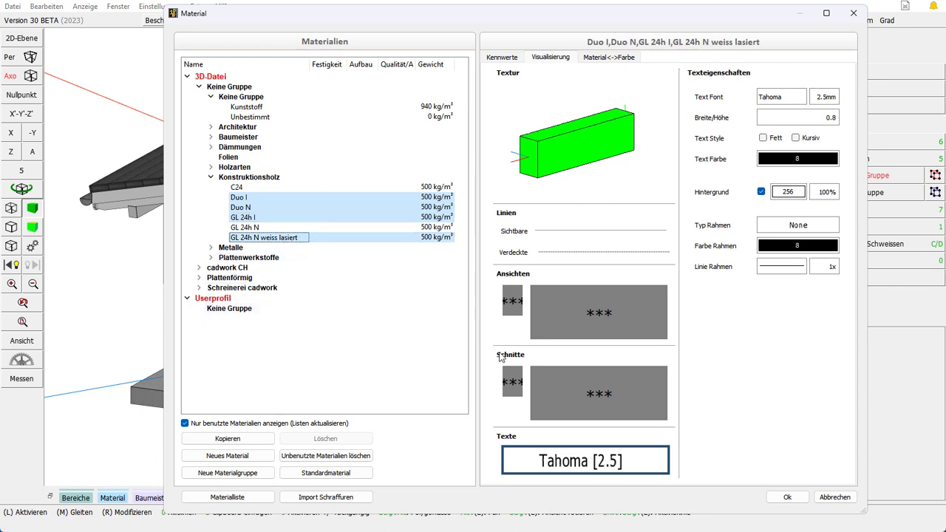
- Select the front and side displays of both views and sections together for joint editing
click(515, 315)
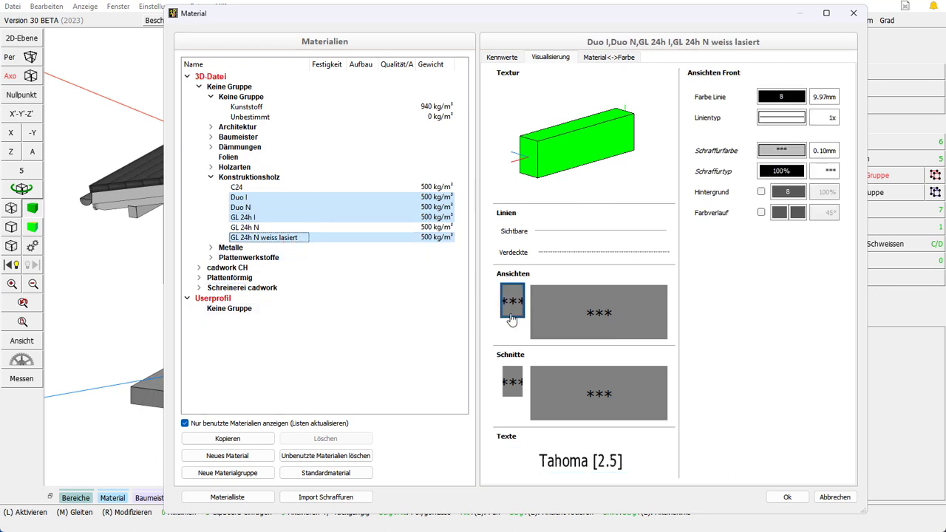
click(585, 325)
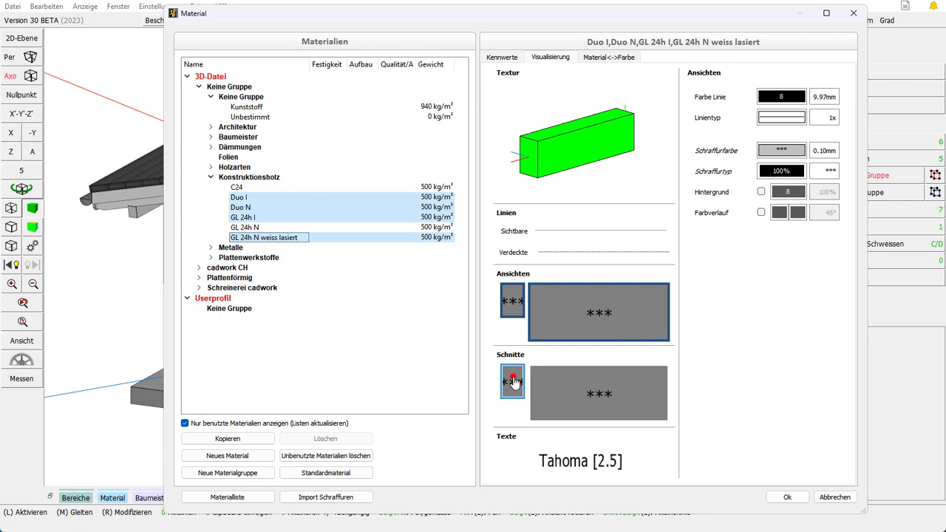
click(513, 382)
click(549, 386)
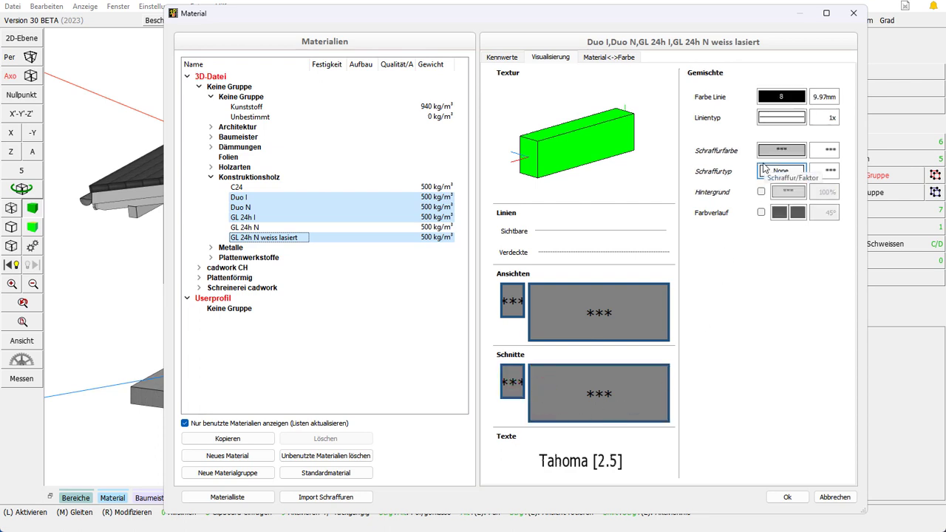
- Copy the 2D visualisation of Duo I and apply it to the material C24
click(298, 198)
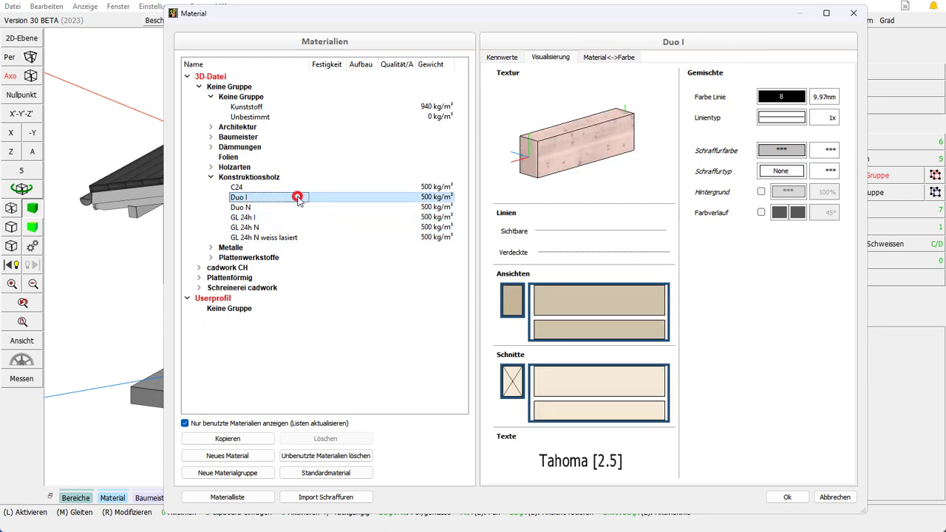
right_click(298, 199)
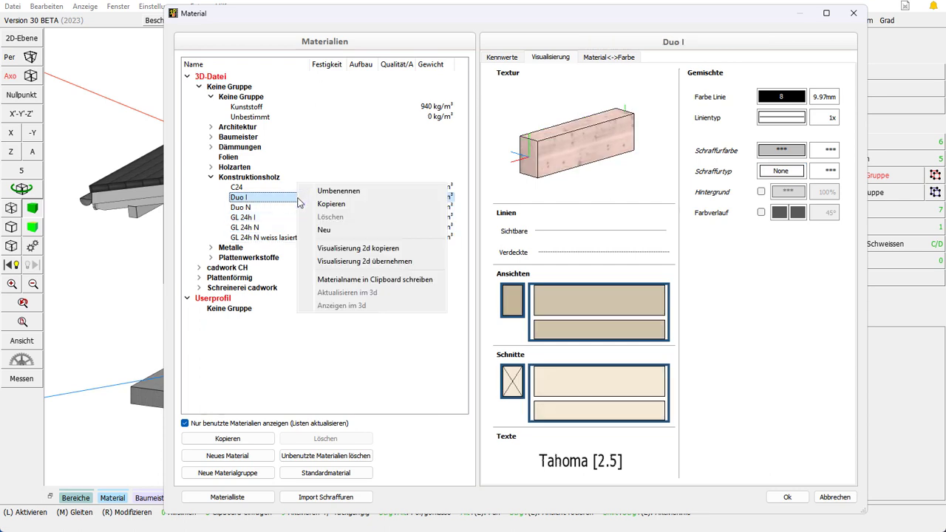
click(331, 249)
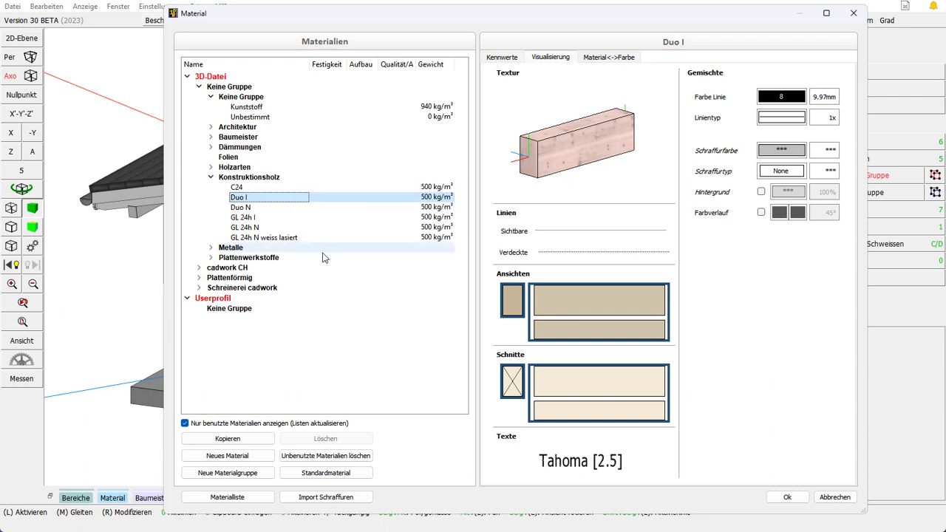
click(244, 189)
right_click(244, 189)
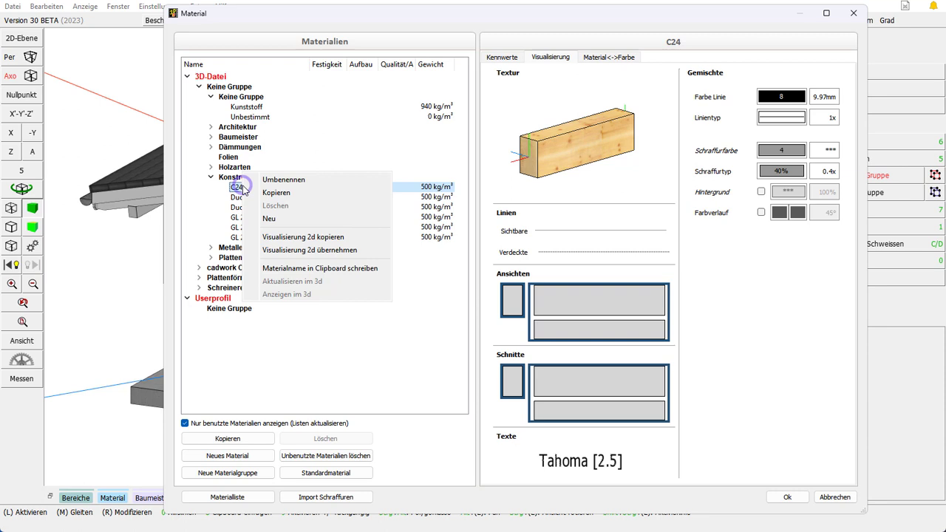
click(306, 251)
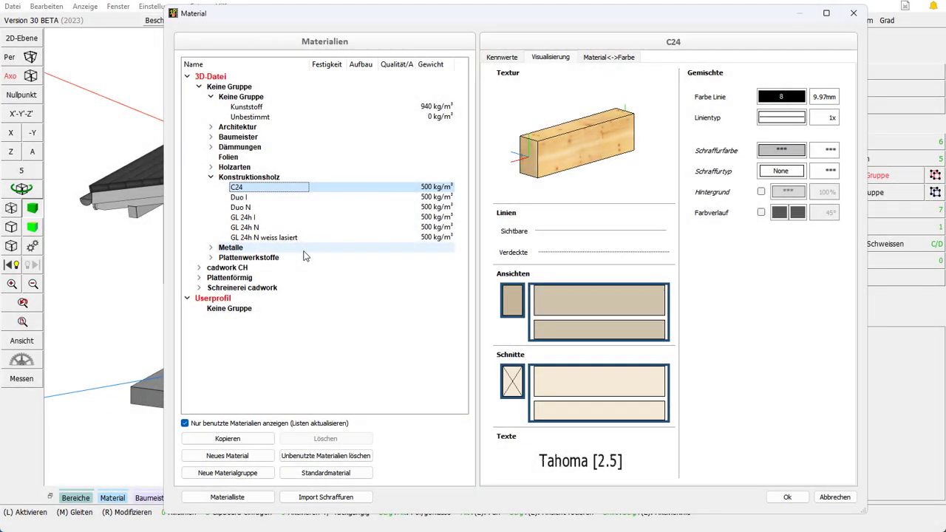
- Import the hatches from the layout file CH_Ausgabeelement.2dc and accept the material settings
click(348, 498)
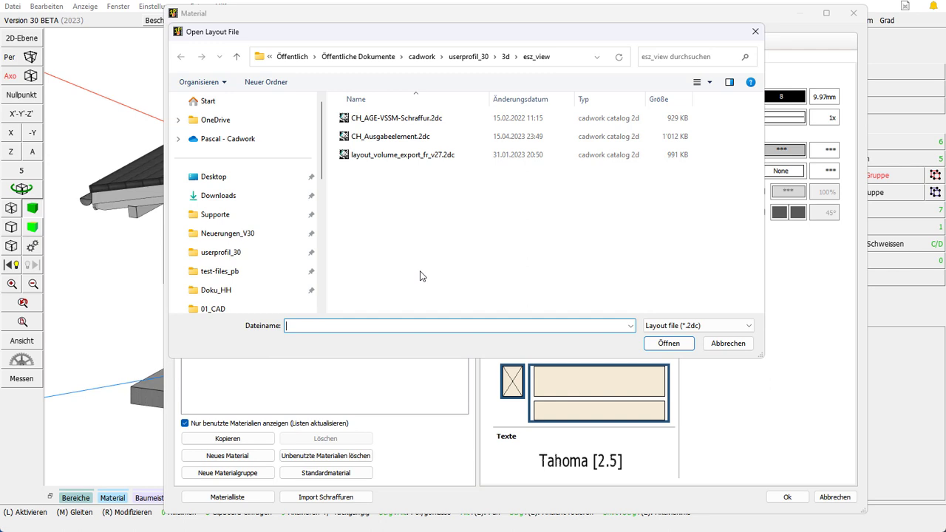
double_click(412, 137)
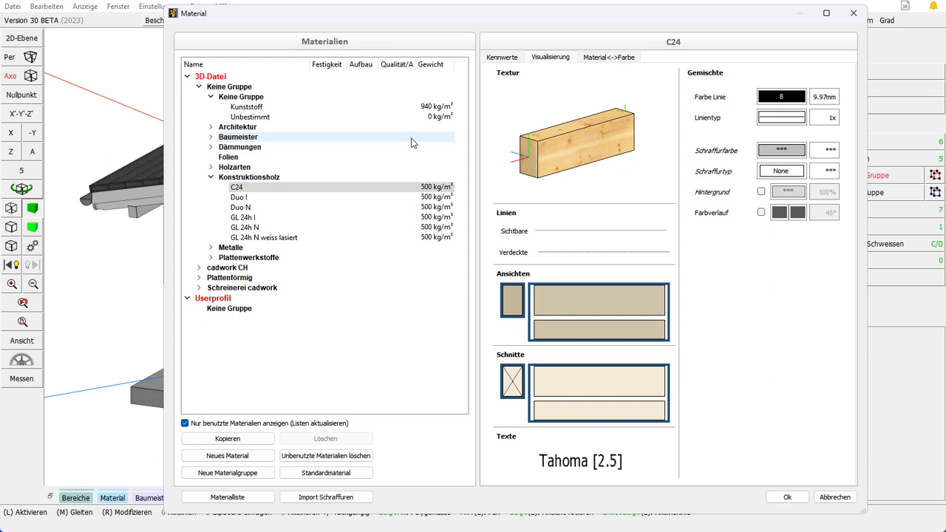
key(Return)
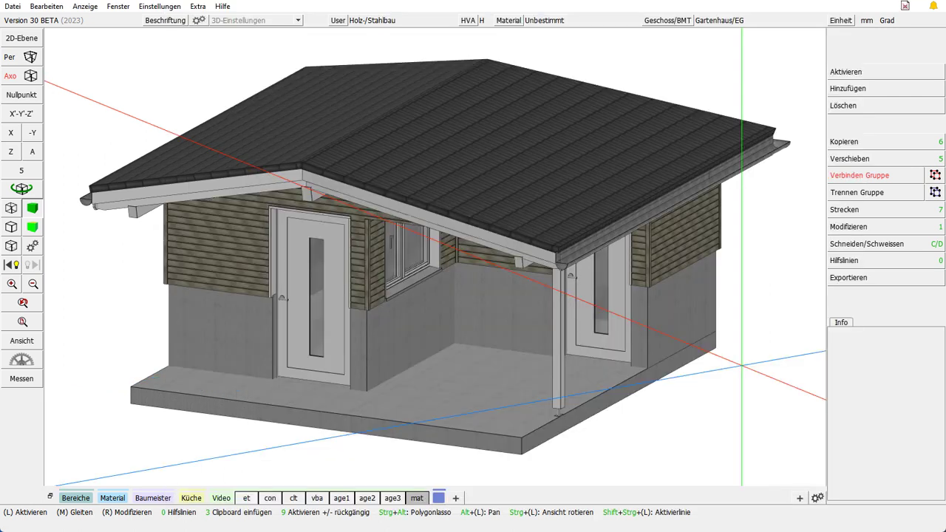
- Enable the hatch and line templates from the material dialog in the Ausgabeelement export configuration
click(855, 278)
click(879, 247)
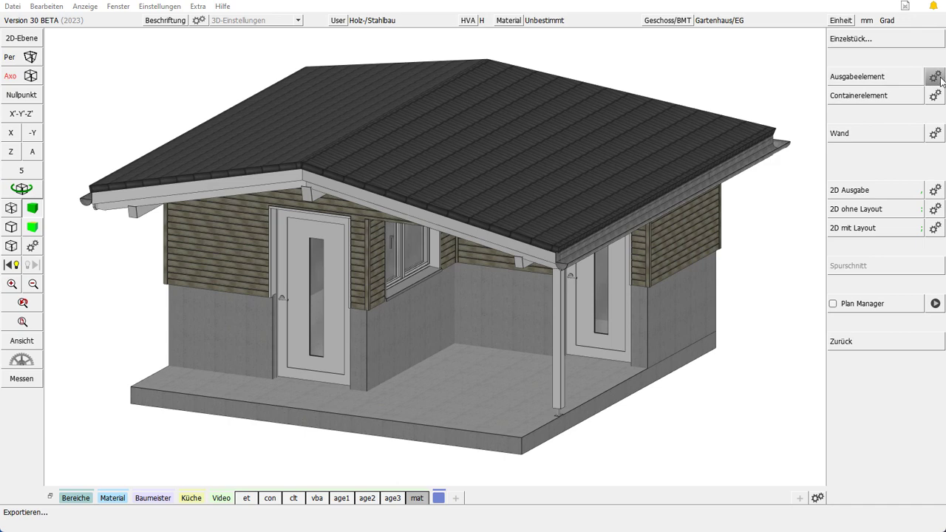
click(936, 77)
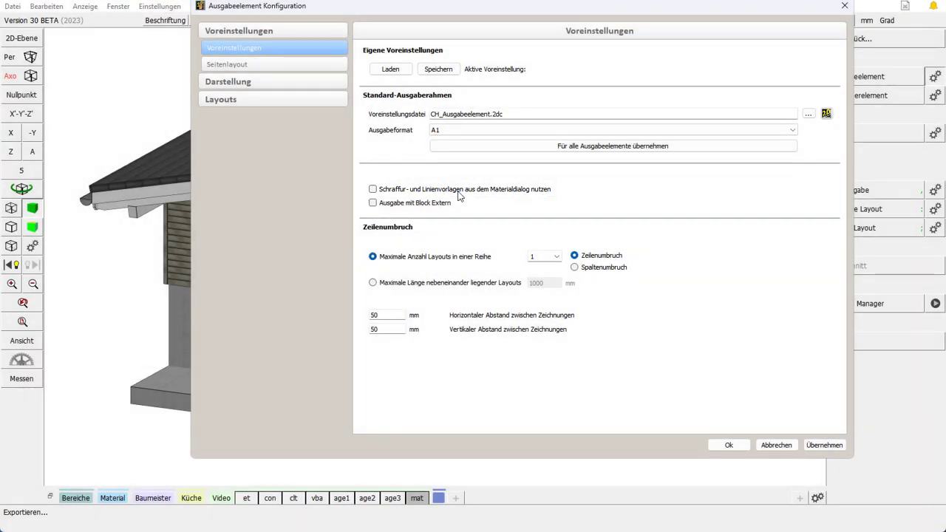
click(373, 190)
click(717, 446)
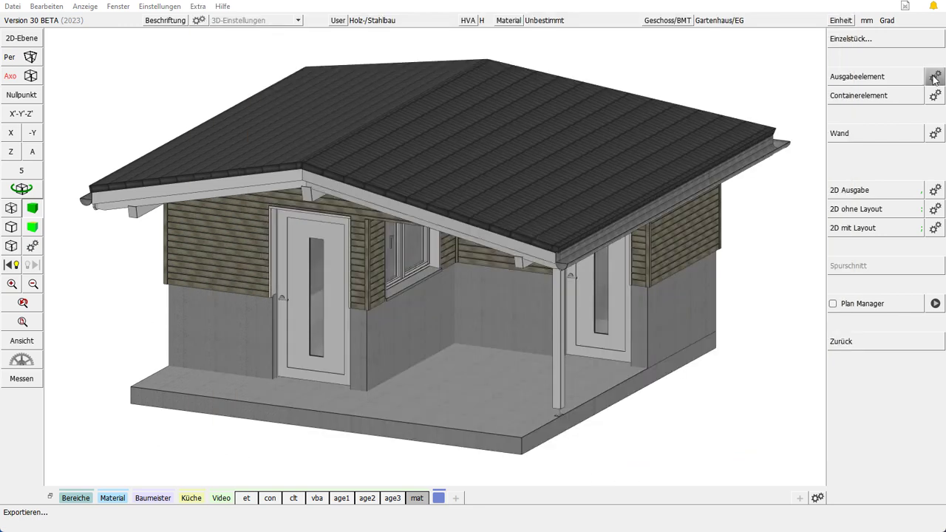
- Enable the material dialog's hatch and line templates for the 2D Ausgabe, and run the clipboard command with the default number 1
click(936, 191)
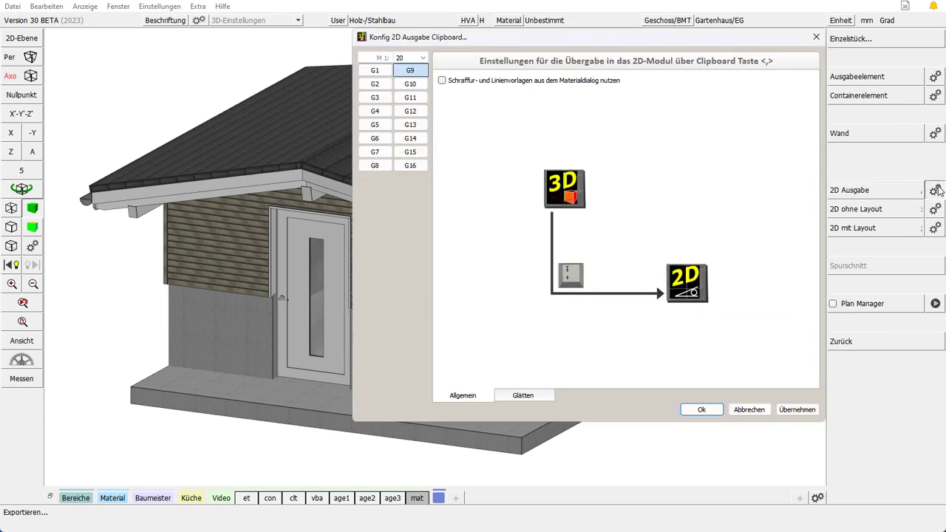
click(441, 80)
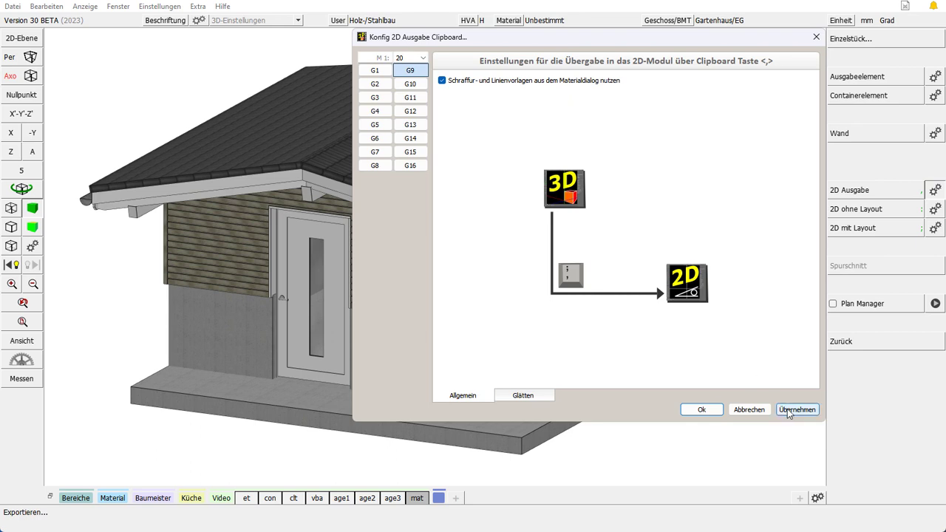
click(701, 409)
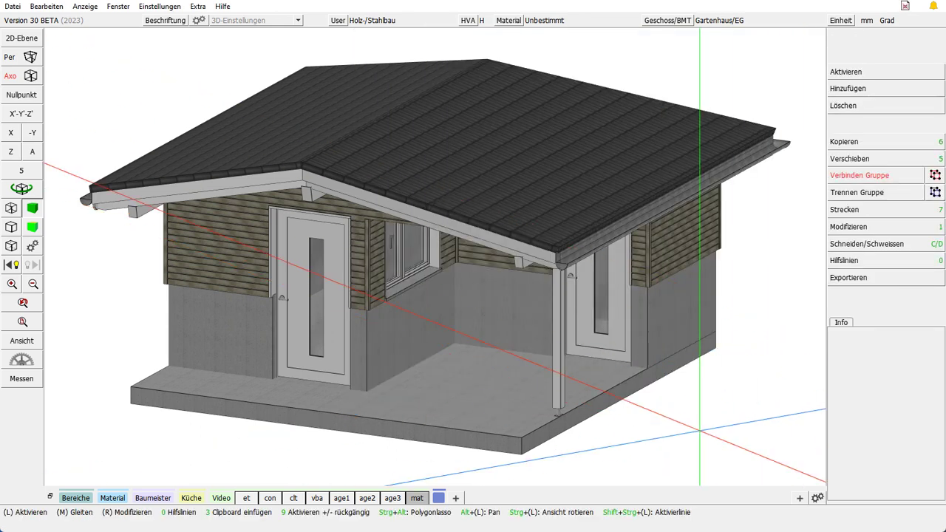
key(3)
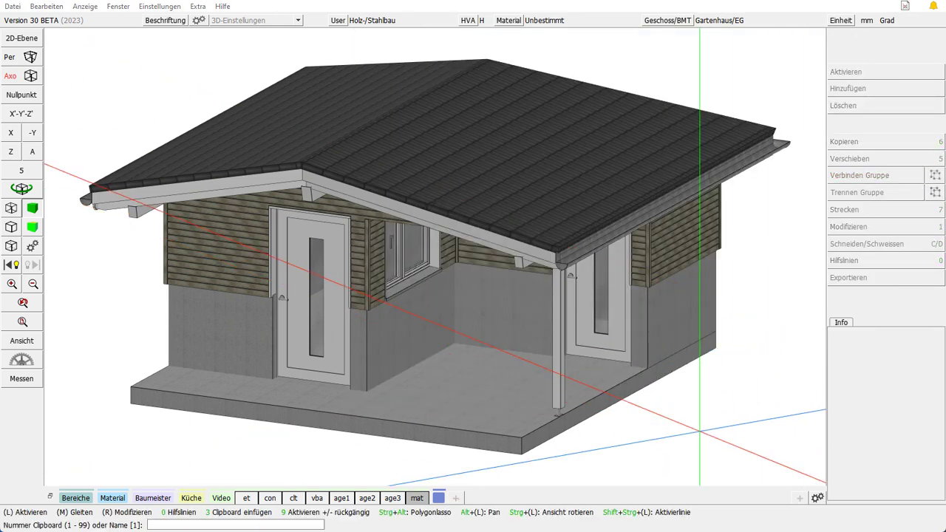
key(Return)
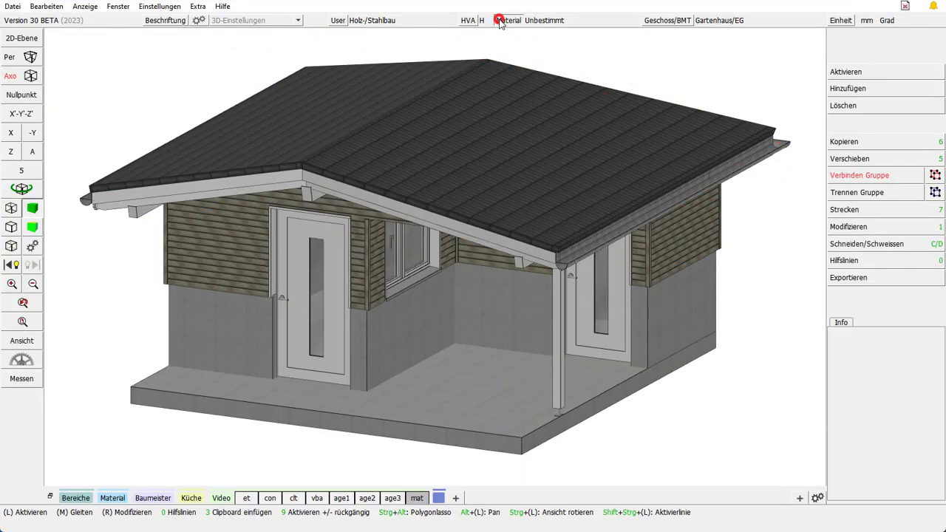
- Select all views and sections of the material Rhomboidschalung N+K in the Architektur group for joint editing
click(500, 26)
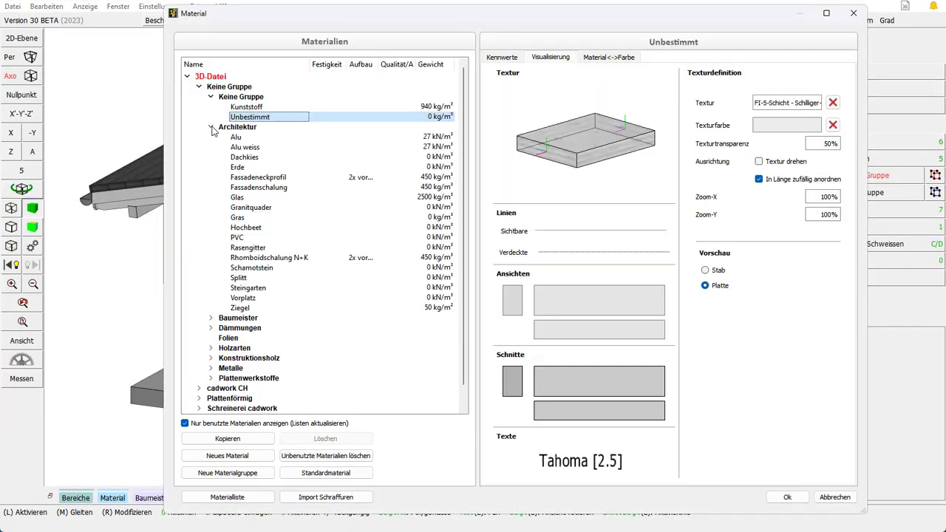
click(285, 259)
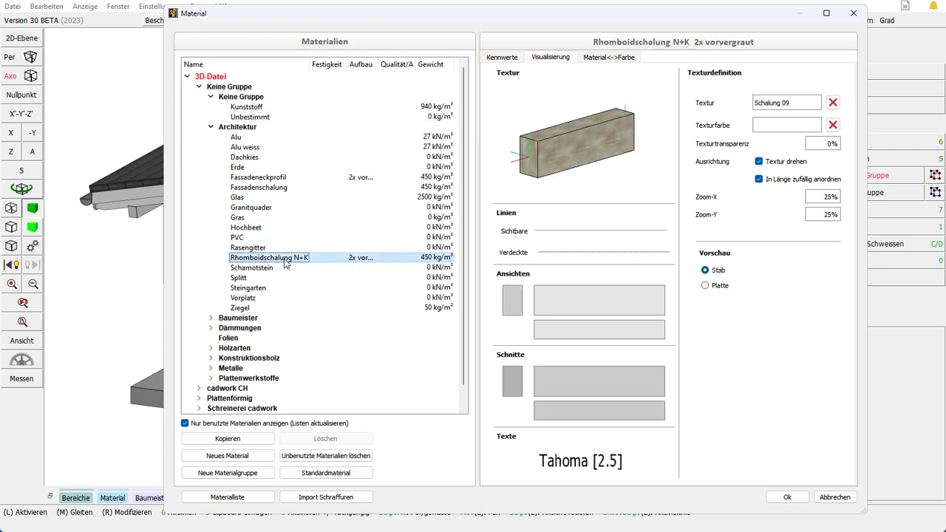
click(512, 300)
ctrl+click(581, 313)
ctrl+click(592, 385)
ctrl+click(516, 392)
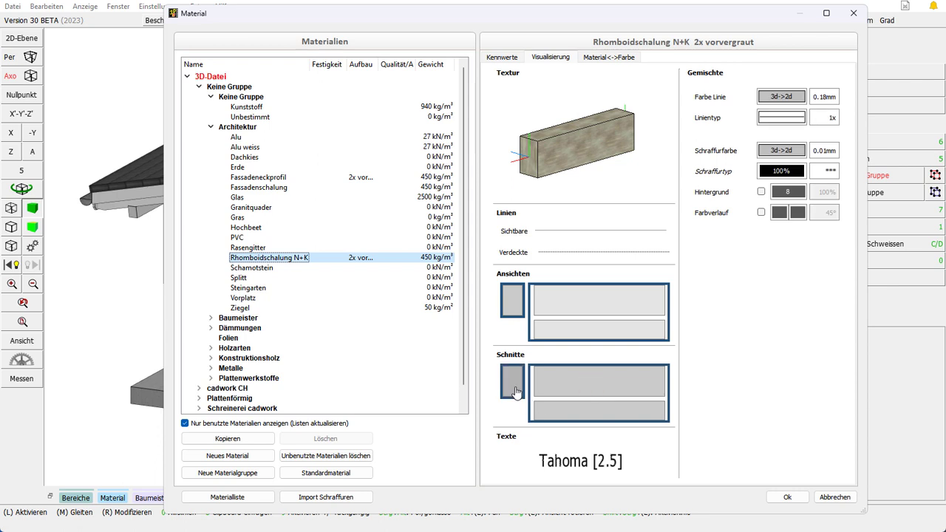
- Give the selected views and sections of Rhomboidschalung N+K a custom hatch colour of RGB 168/170/159
click(781, 151)
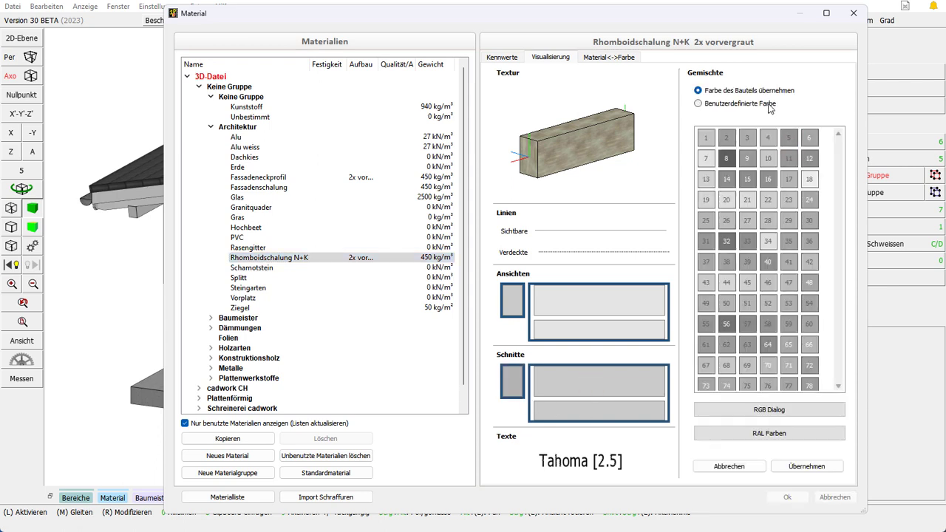
click(760, 105)
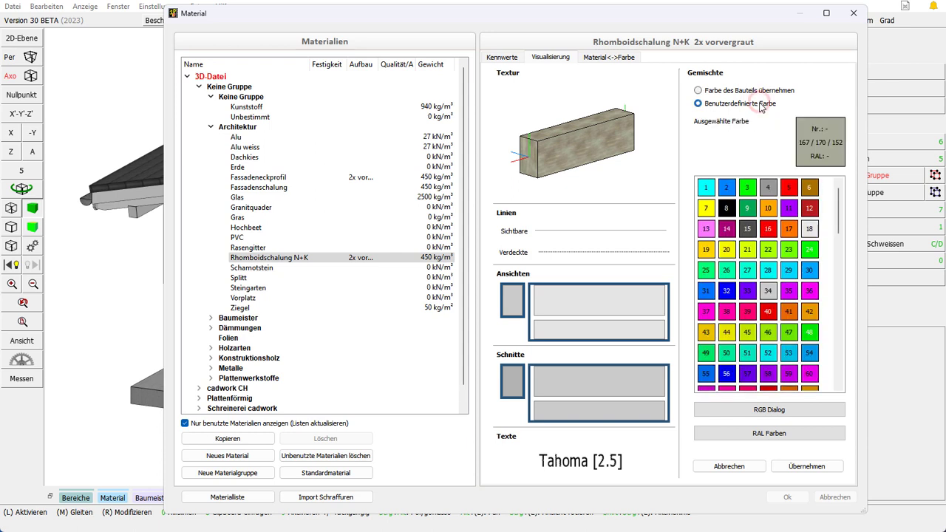
click(771, 412)
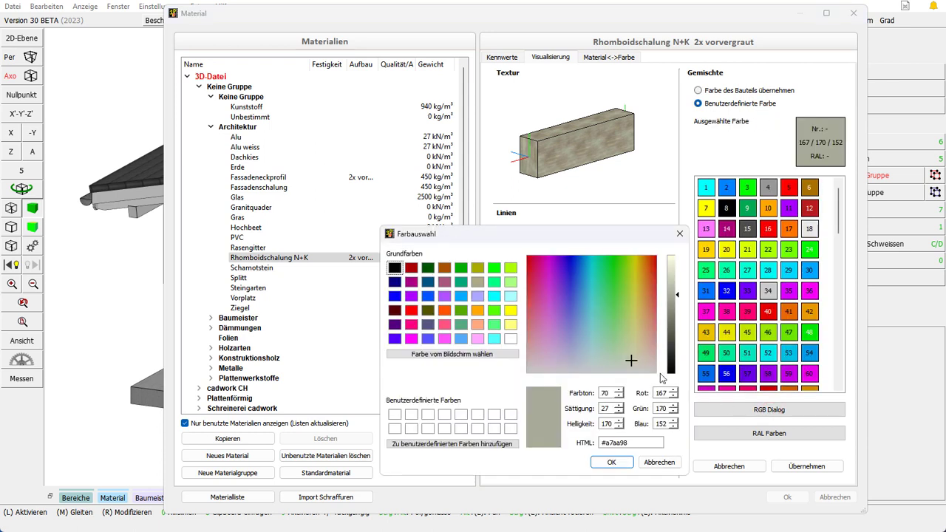
mouse_move(632, 347)
mouse_down()
mouse_move(633, 338)
mouse_move(631, 365)
mouse_up()
click(618, 465)
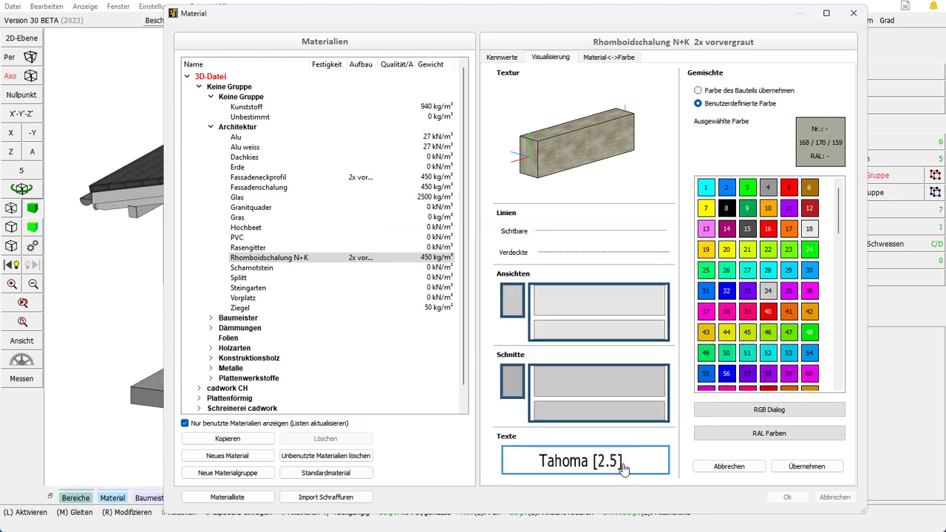
click(781, 468)
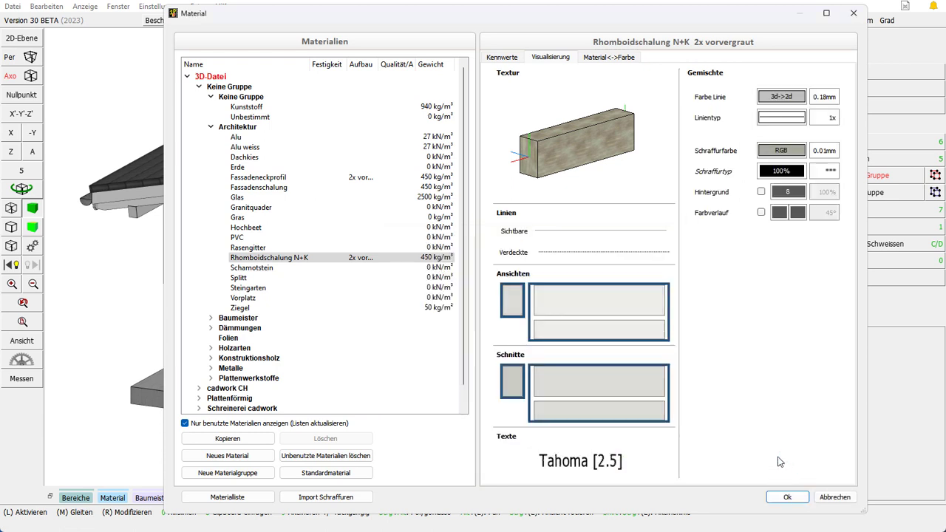
- Set the hatch type of Rhomboidschalung N+K to 80% and its line colour to custom colour 8
click(781, 173)
click(767, 158)
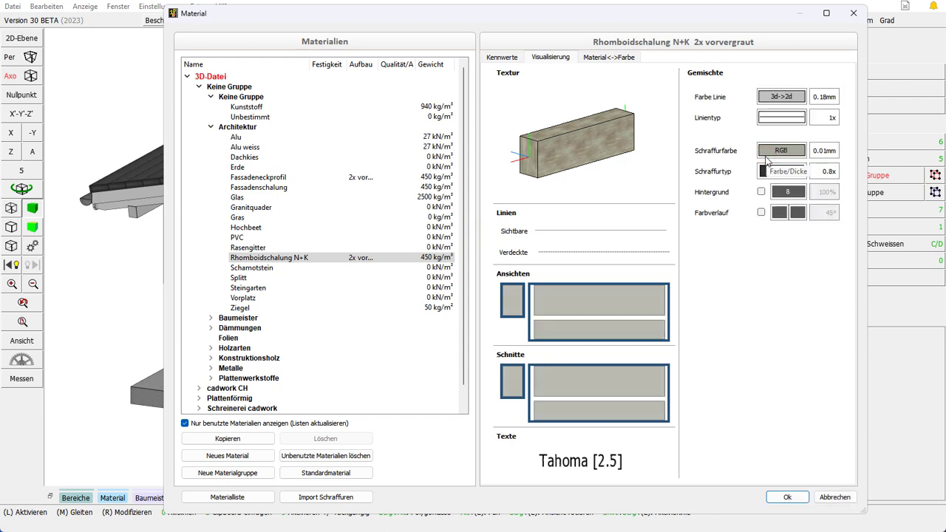
click(788, 97)
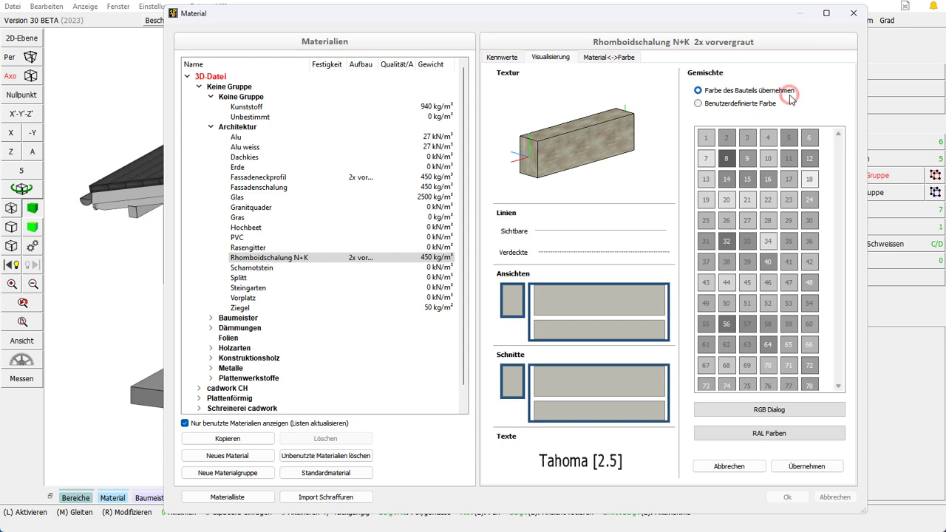
click(743, 104)
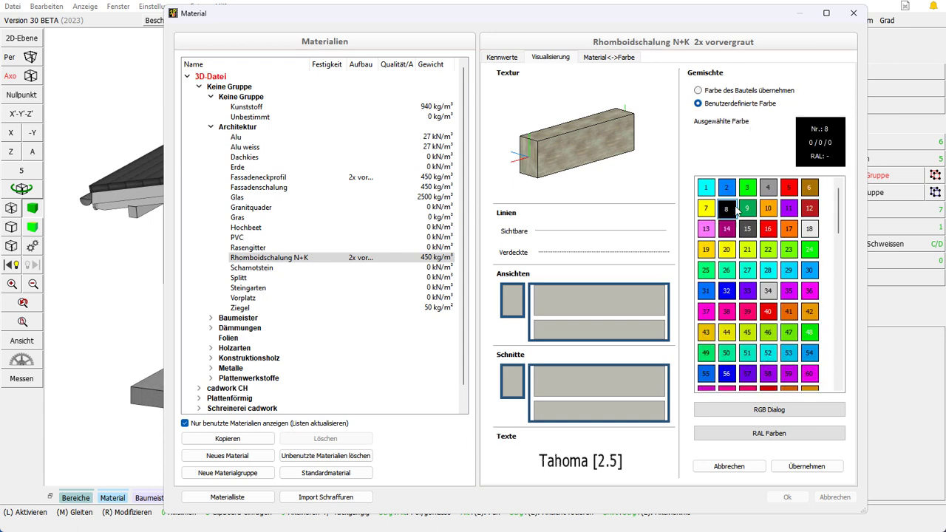
click(728, 210)
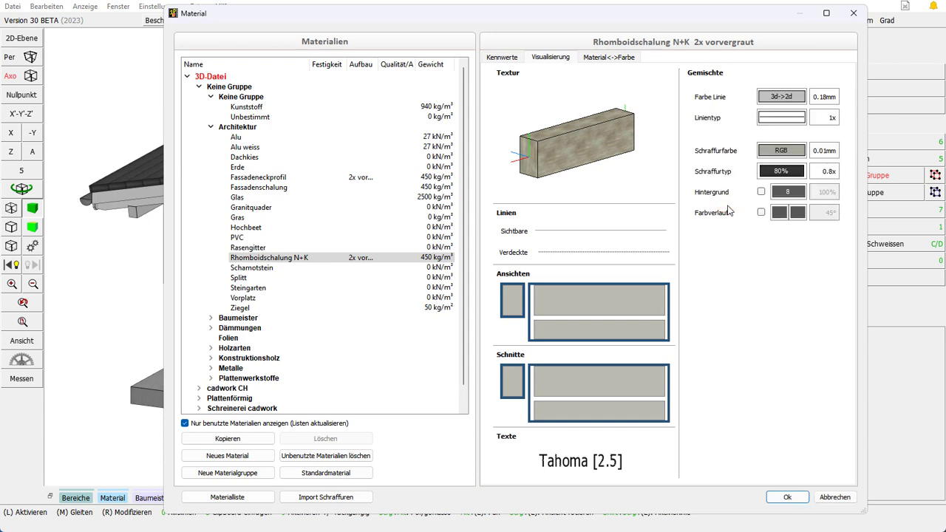
- Copy the 2D visualisation of Rhomboidschalung N+K to the material Fassadeneckprofil and accept the material settings
right_click(272, 257)
click(313, 308)
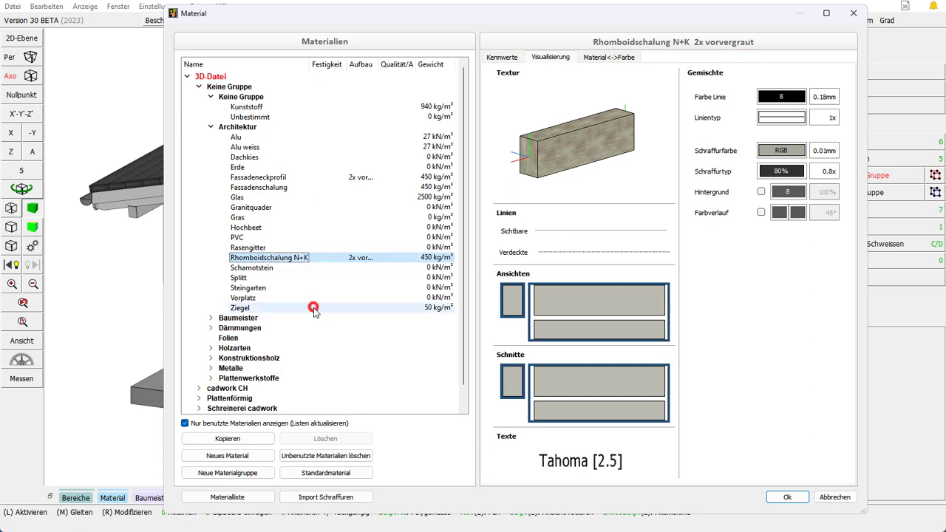
click(283, 181)
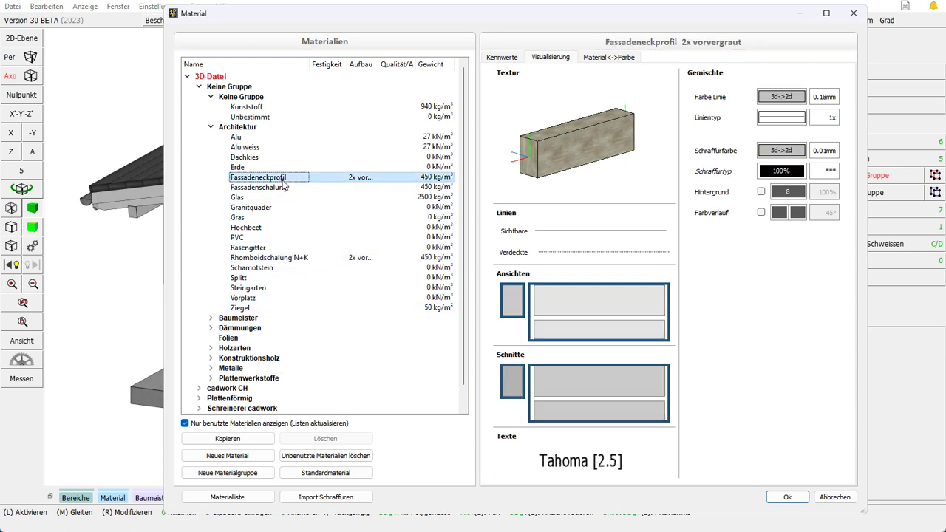
right_click(285, 185)
click(331, 246)
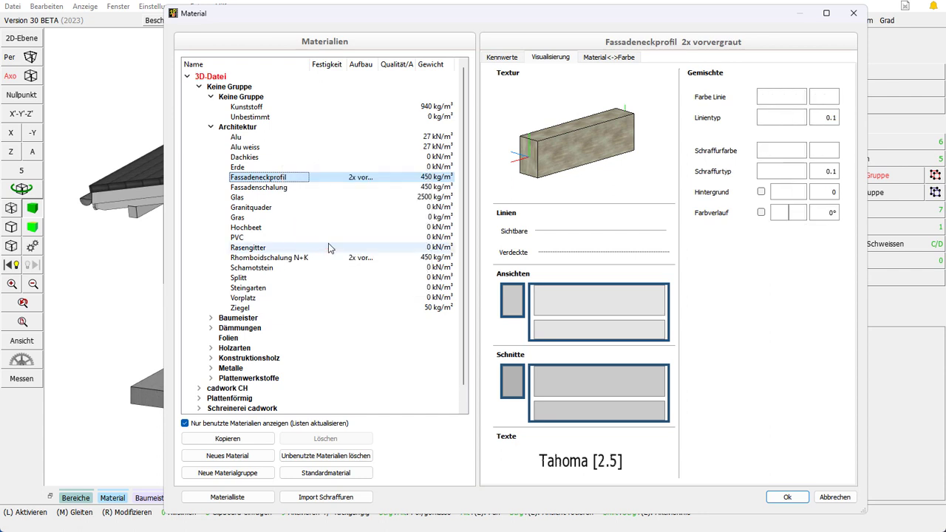
click(794, 496)
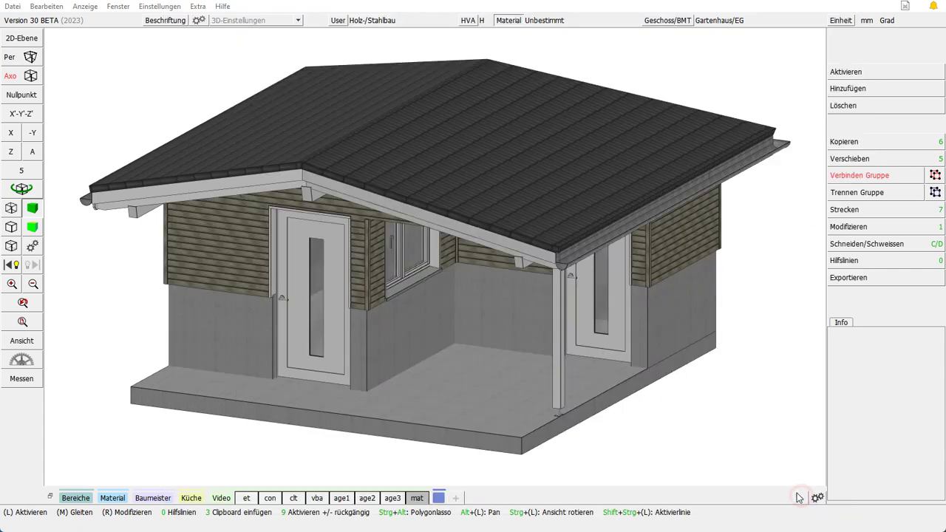